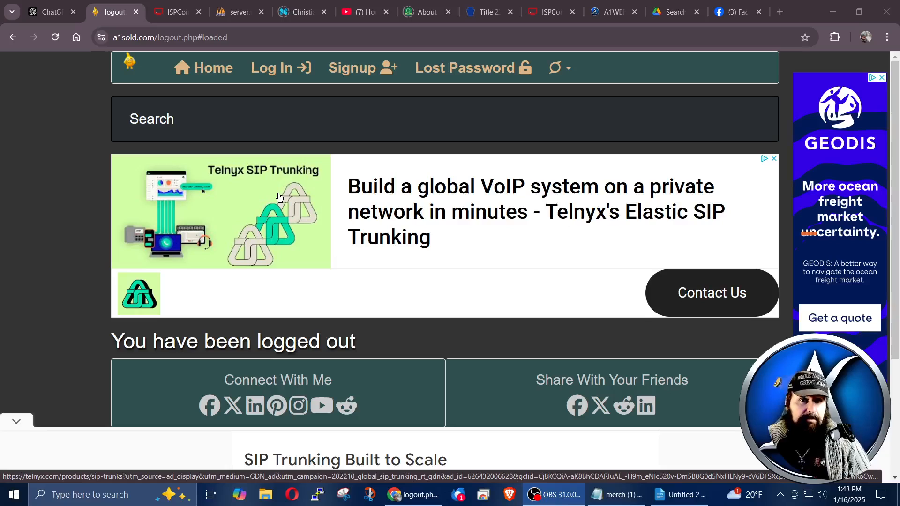
Log in to A1Sold using the Google account sign-in
click(288, 74)
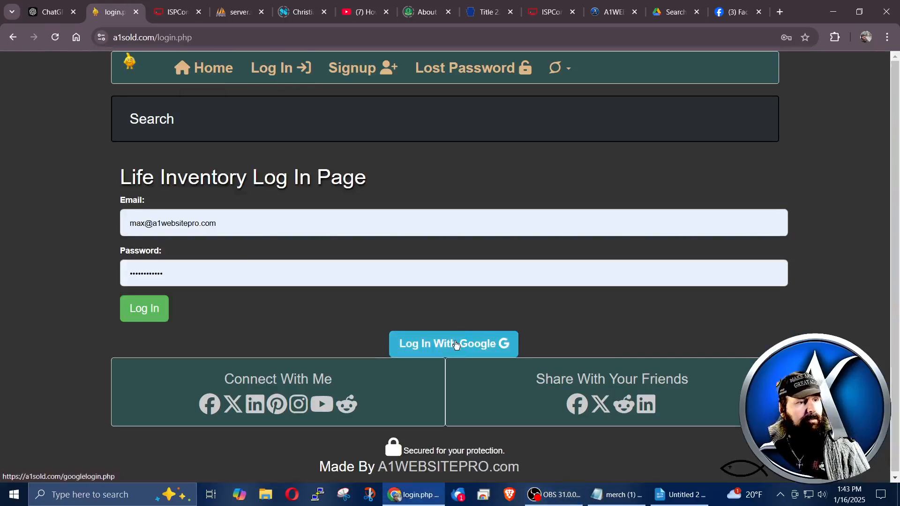
click(459, 343)
click(452, 176)
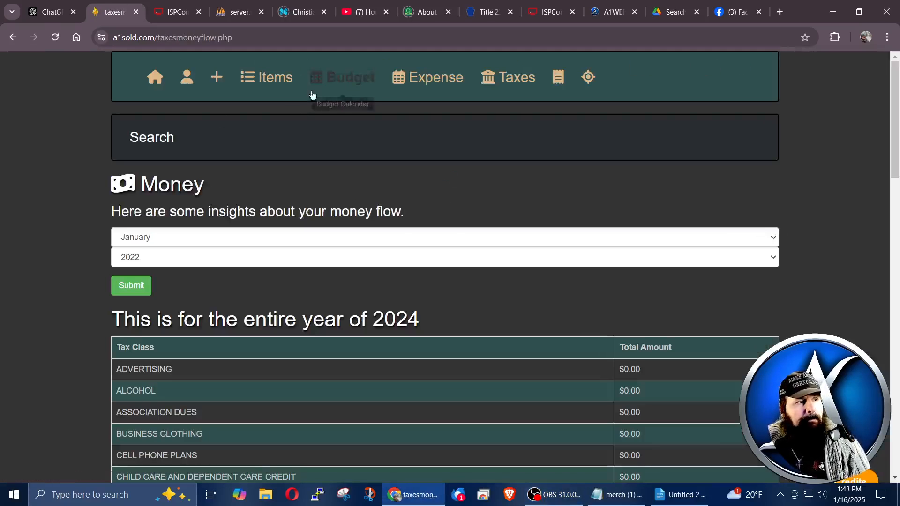
Visit the Items and account pages, then open the full Inventory list
click(266, 85)
click(185, 83)
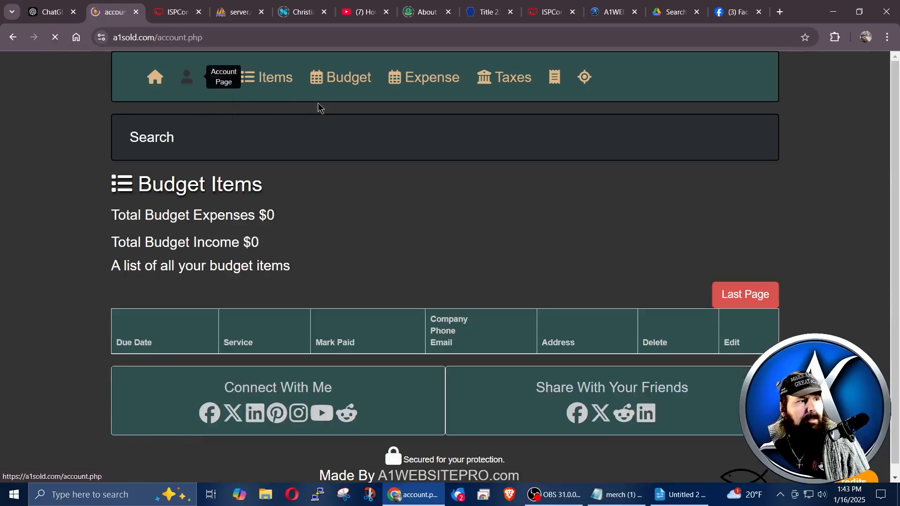
click(448, 75)
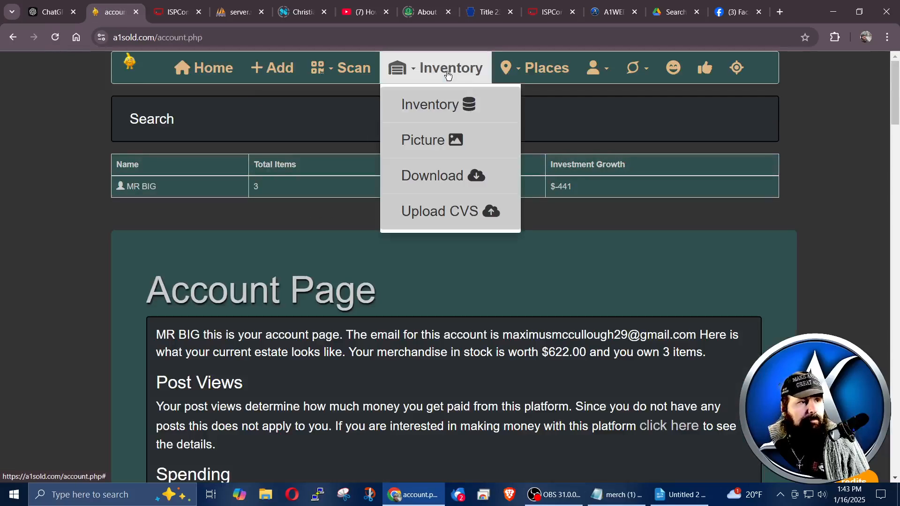
click(438, 103)
Open the test22 item's details and find its Last Will and Testament panel
scroll(423, 151, down, 3)
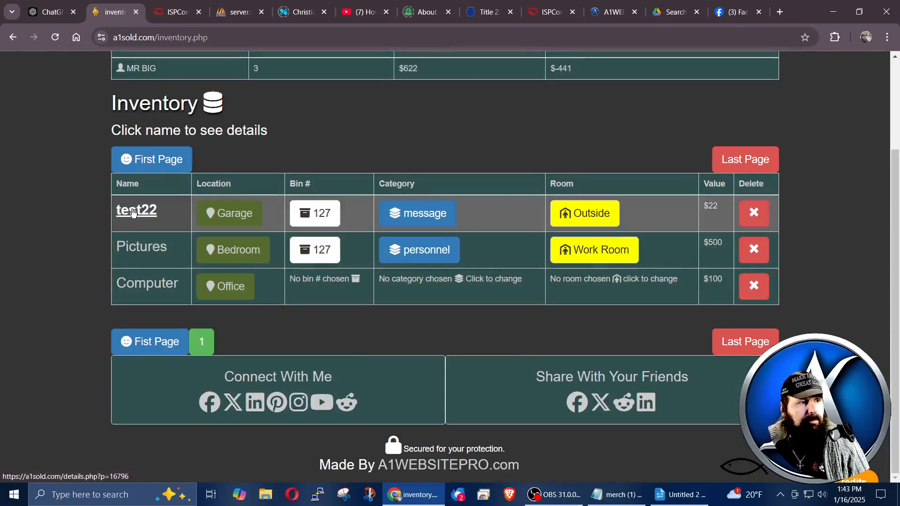
click(133, 212)
scroll(412, 239, down, 5)
scroll(411, 238, down, 5)
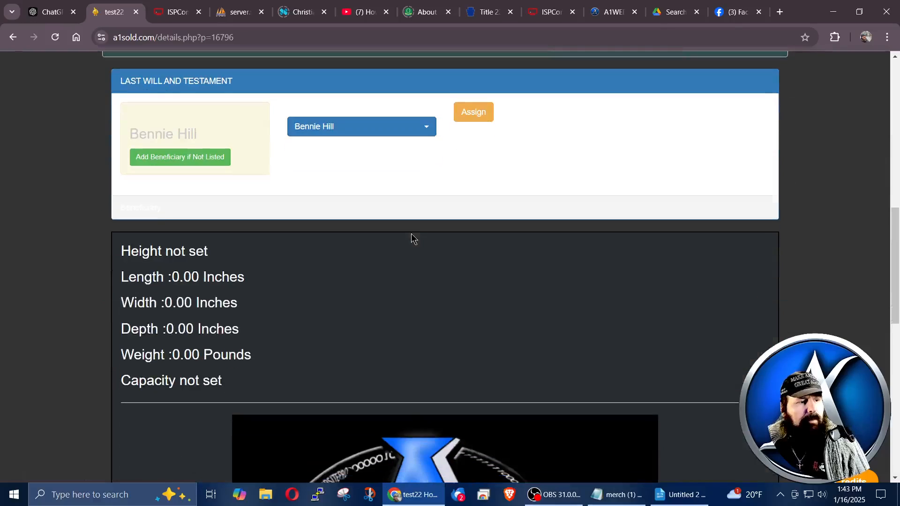
scroll(412, 237, up, 3)
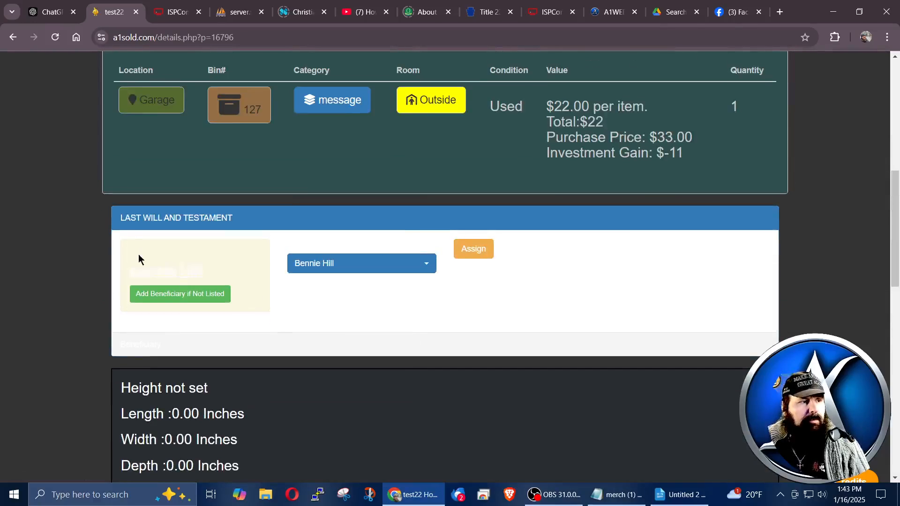
drag(131, 217, 250, 214)
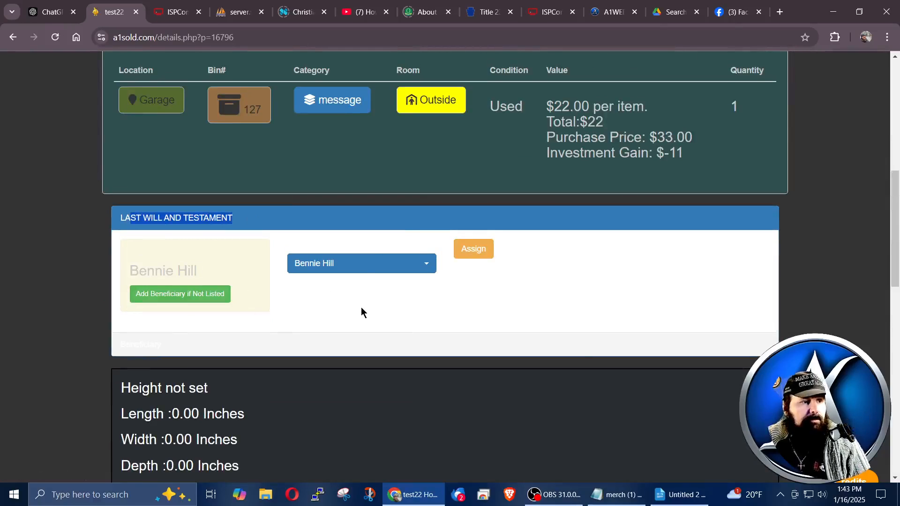
Pick a new beneficiary in the will dropdown and assign test22 to them
click(361, 268)
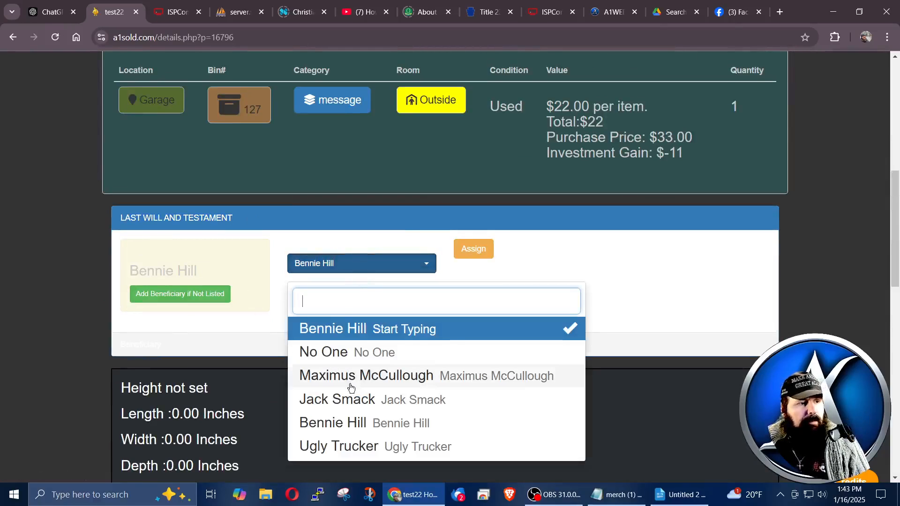
click(348, 399)
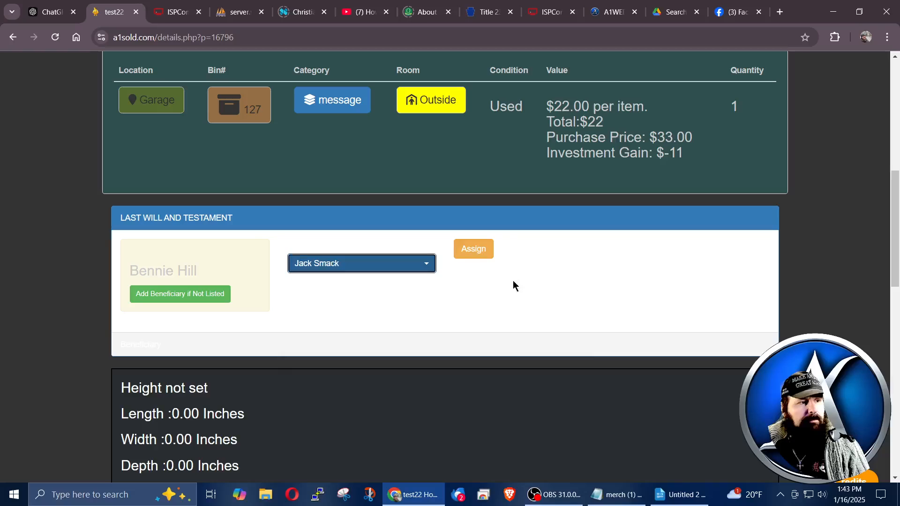
click(479, 252)
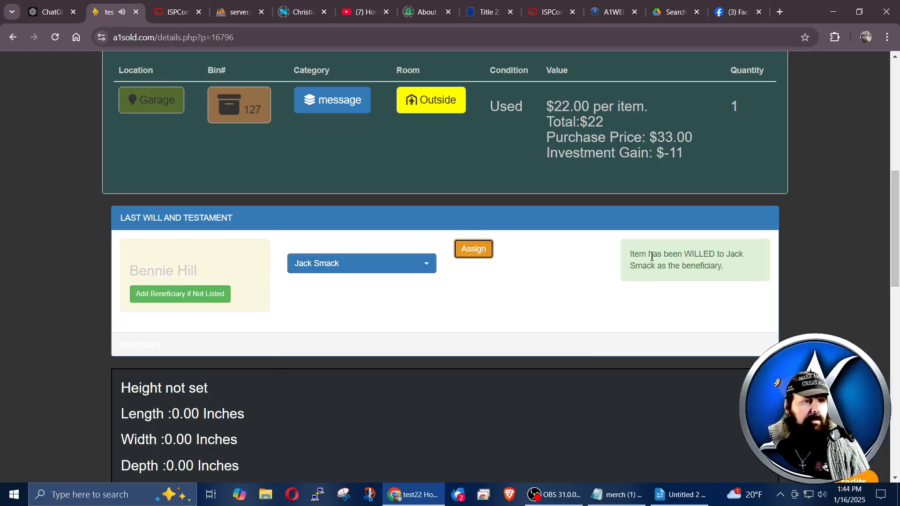
double_click(637, 254)
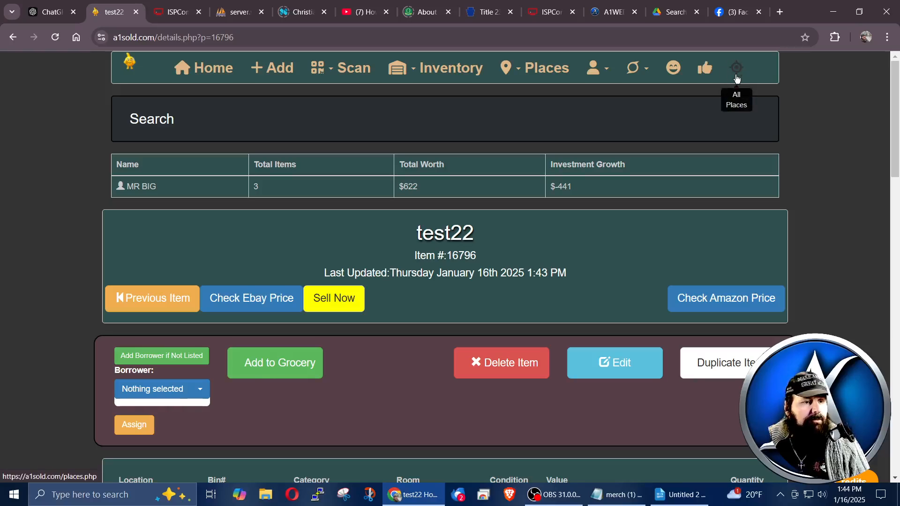
From All Places, scroll to LAST WILL AND TESTEMENT and choose Create a Last WILL and Testament
click(736, 79)
scroll(497, 236, down, 10)
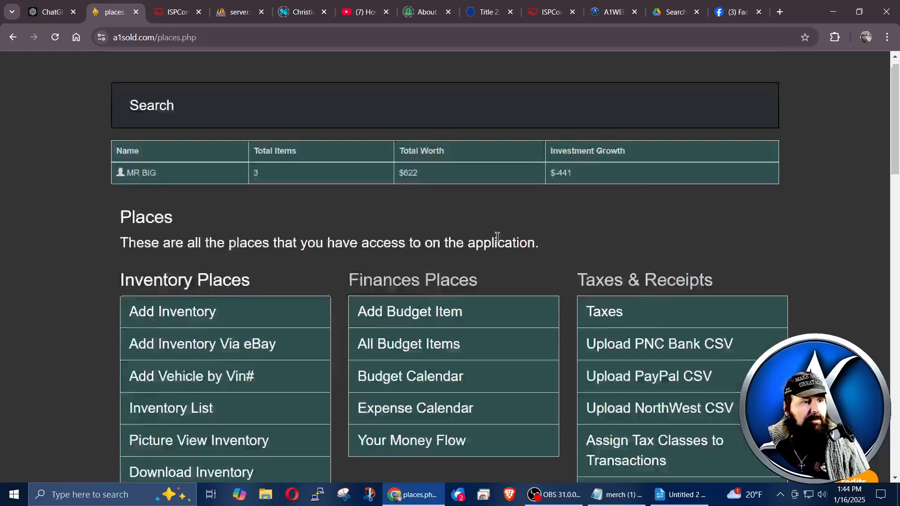
scroll(477, 346, up, 10)
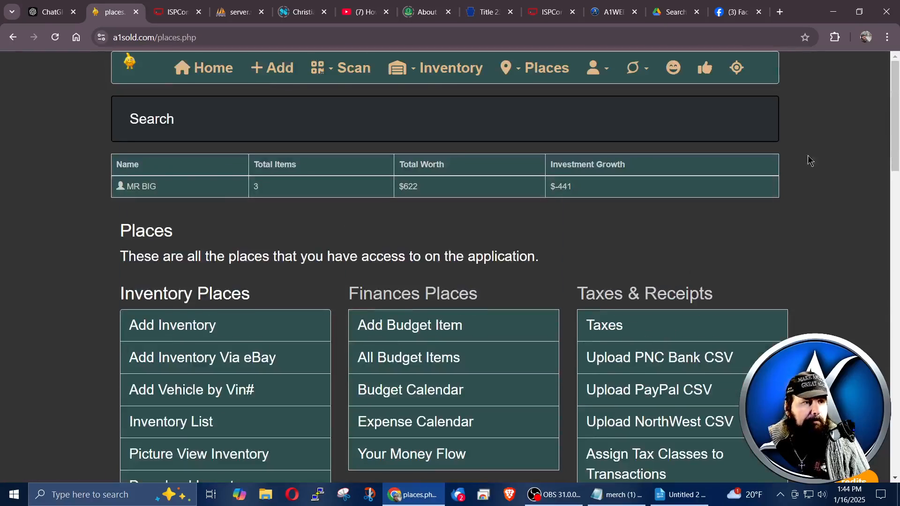
click(538, 68)
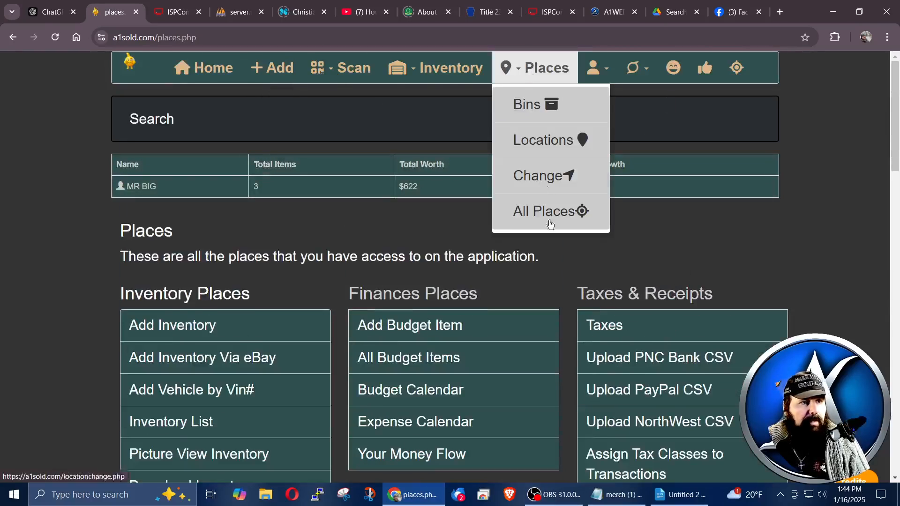
click(815, 239)
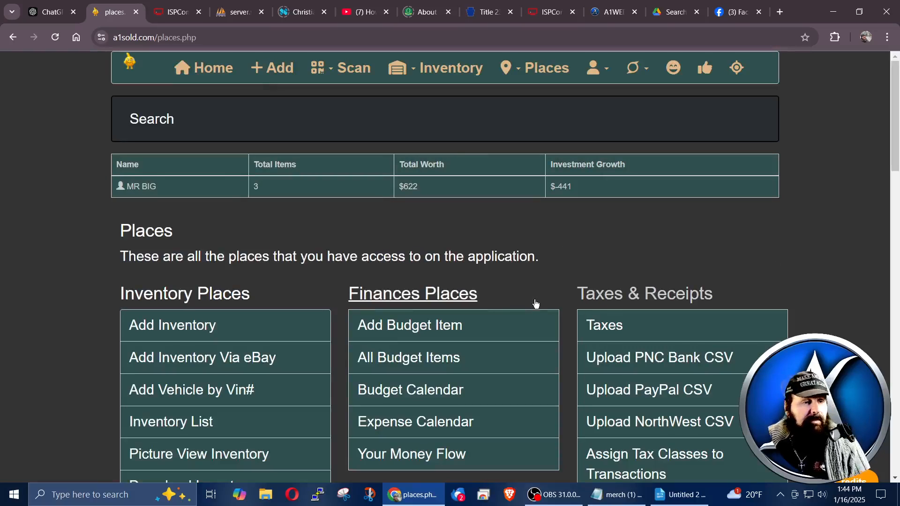
scroll(518, 311, down, 12)
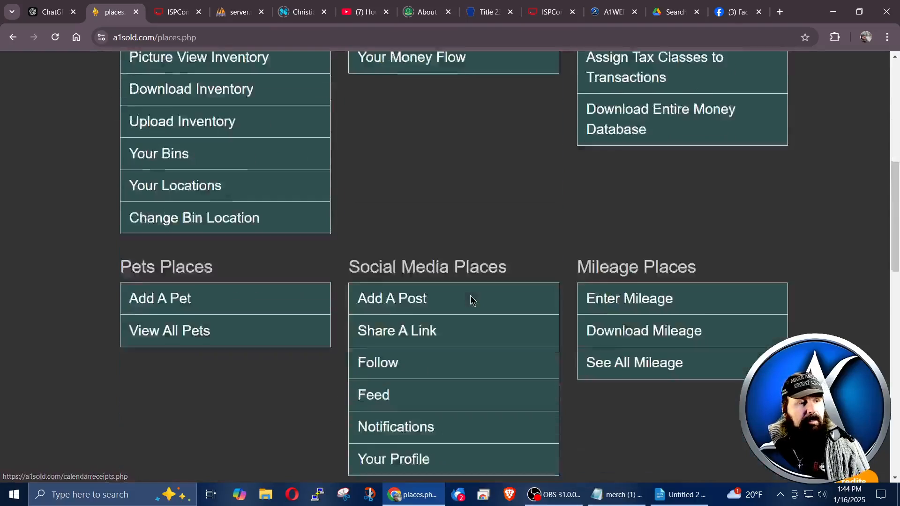
scroll(471, 299, down, 6)
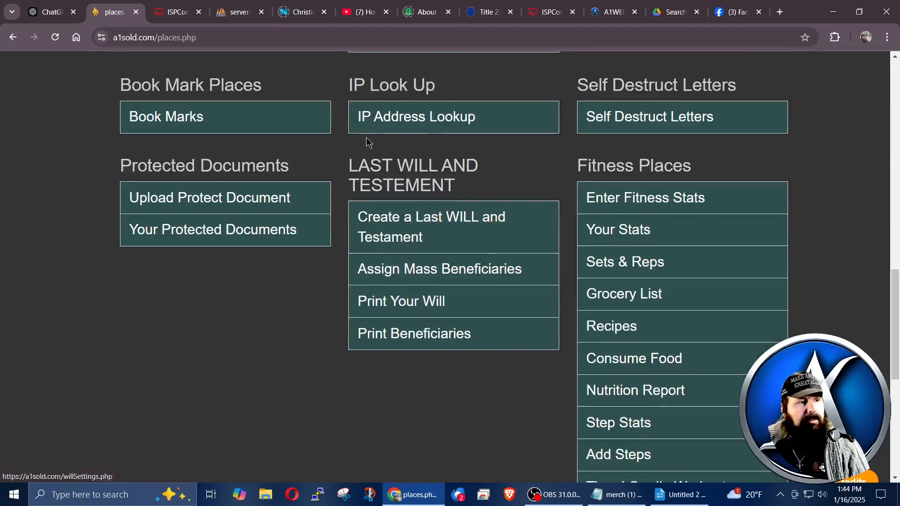
click(383, 219)
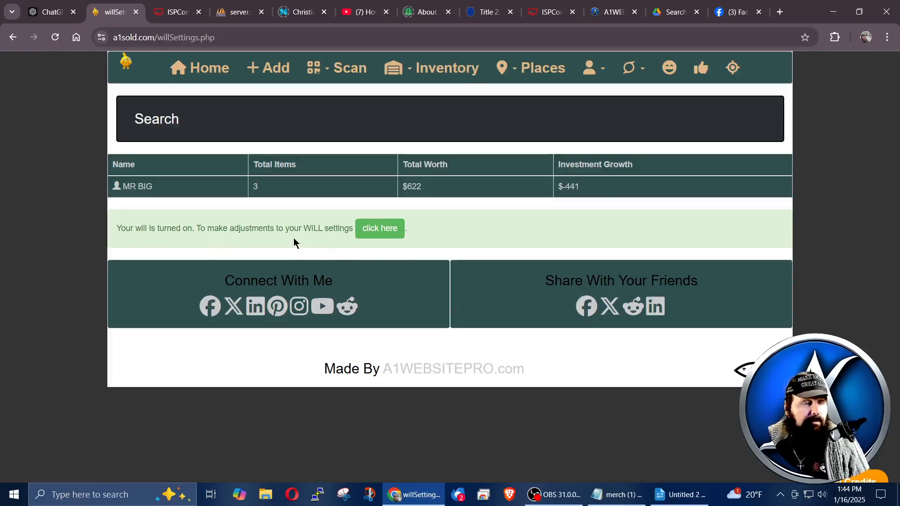
Open the adjustable will settings, collapse Overview, and review the Executor & Notifying You! section
click(381, 228)
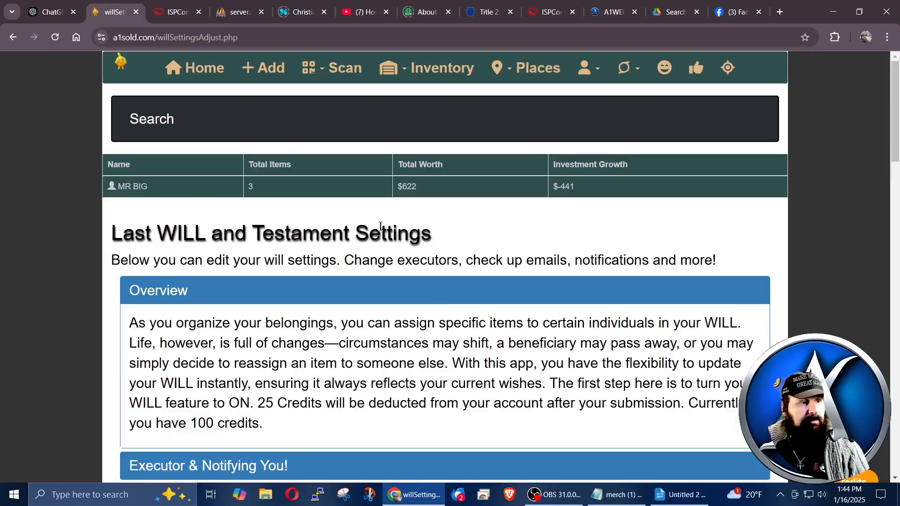
scroll(440, 286, down, 3)
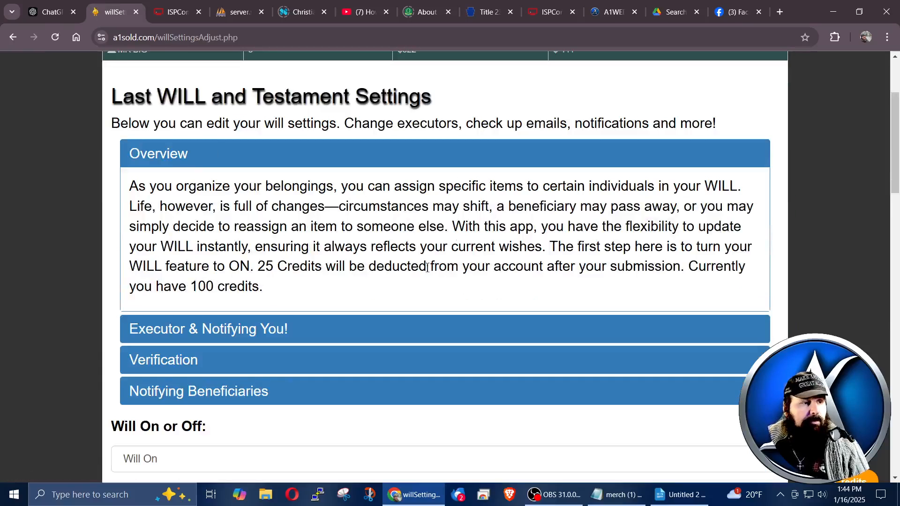
click(161, 157)
click(169, 188)
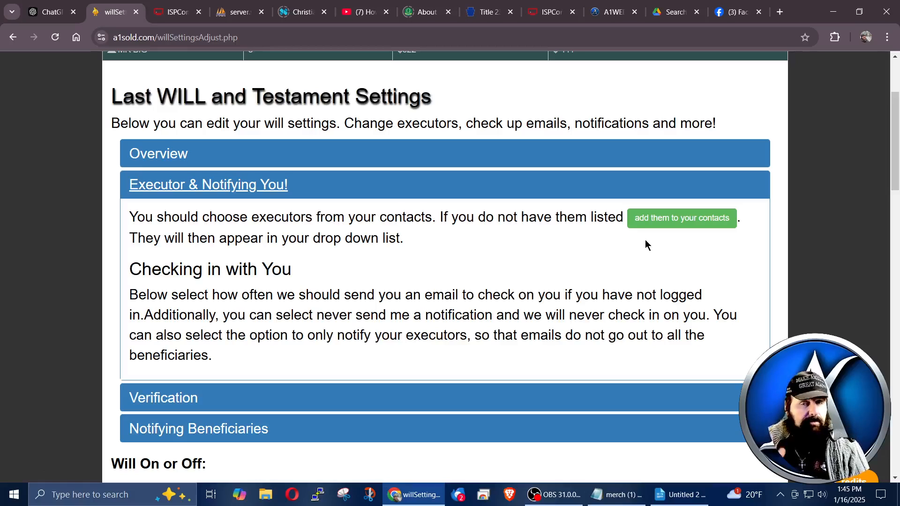
click(311, 184)
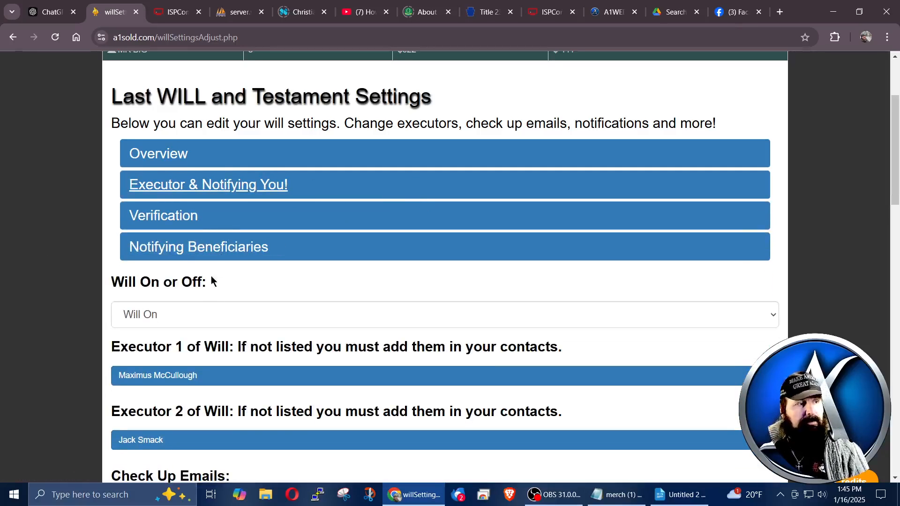
scroll(75, 288, down, 3)
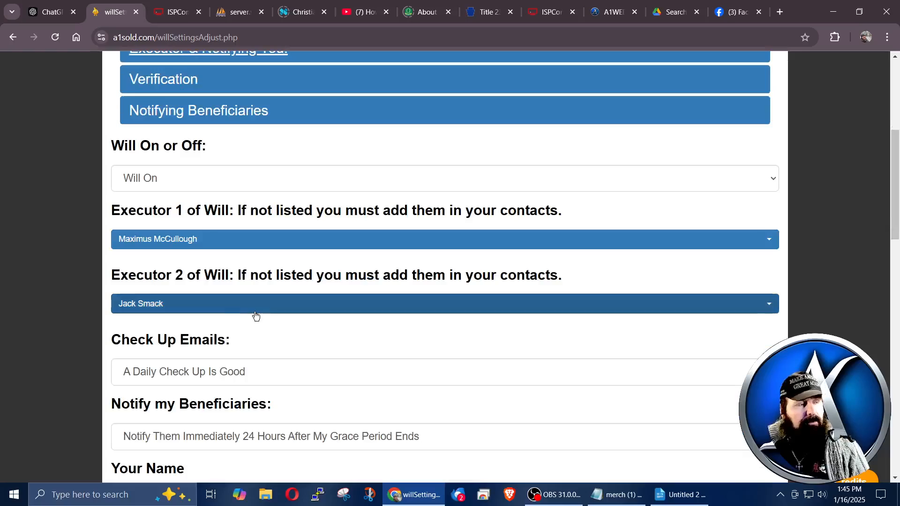
click(173, 185)
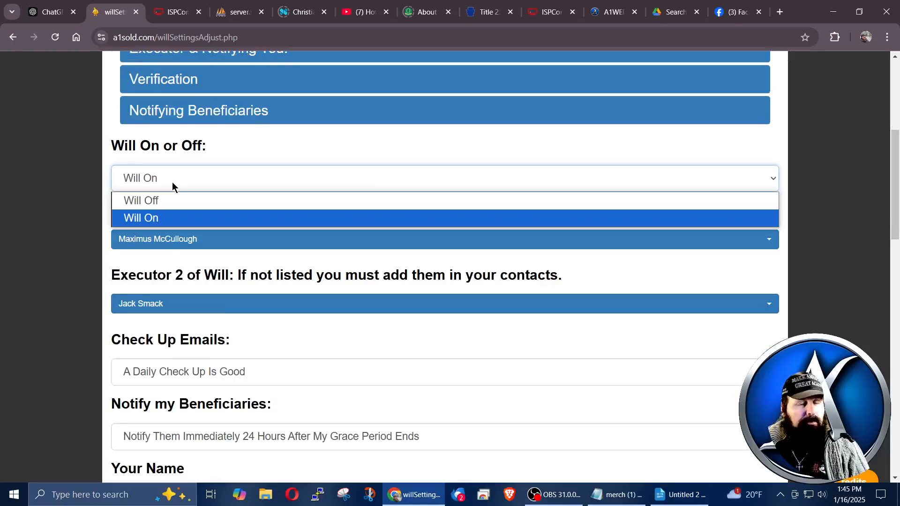
click(173, 185)
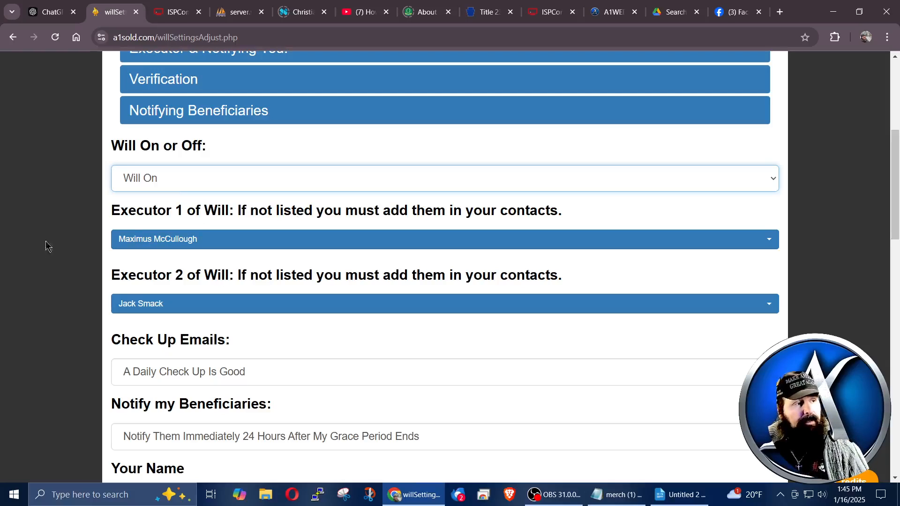
drag(121, 211, 312, 221)
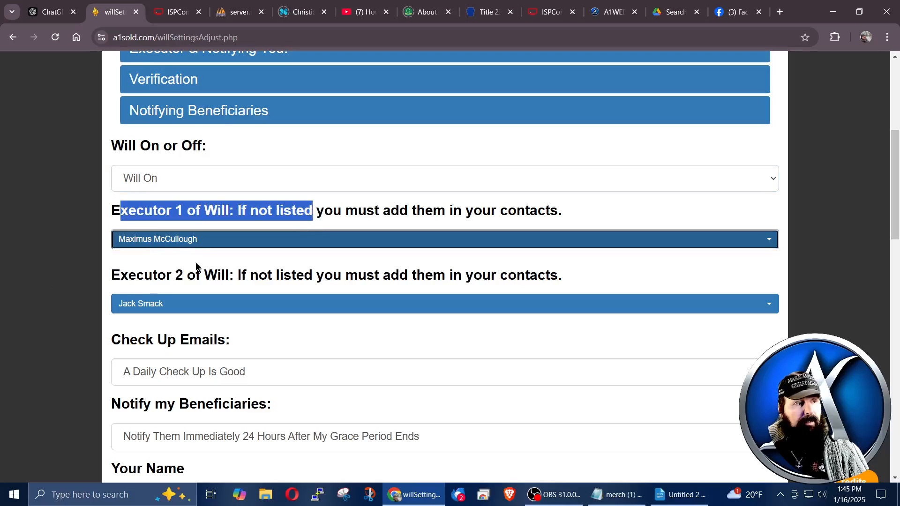
click(211, 240)
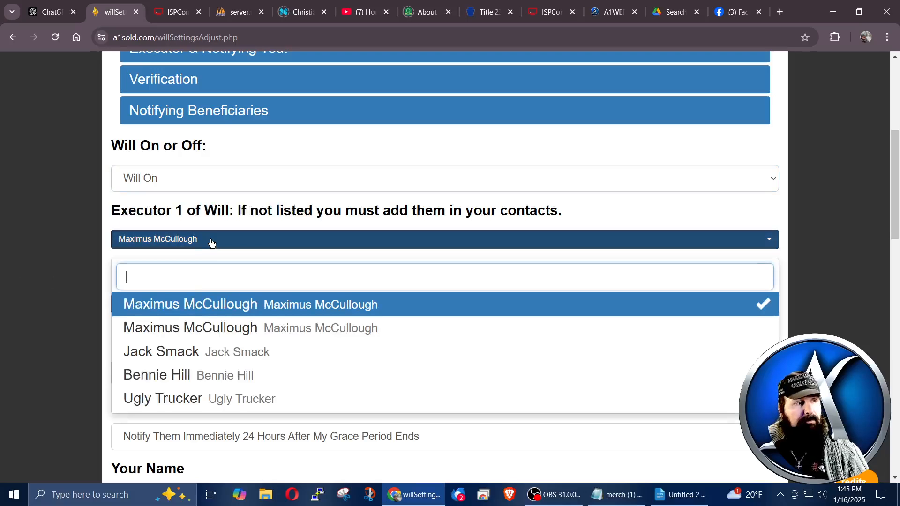
click(210, 306)
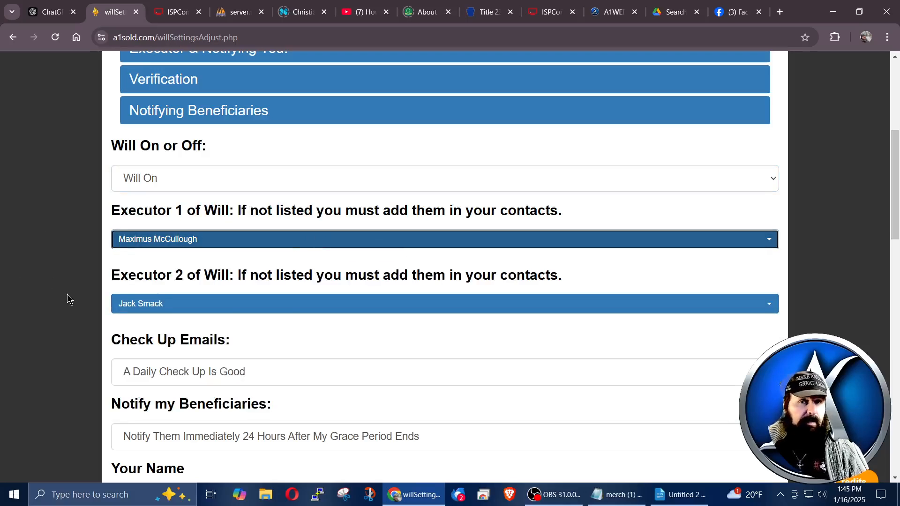
click(235, 313)
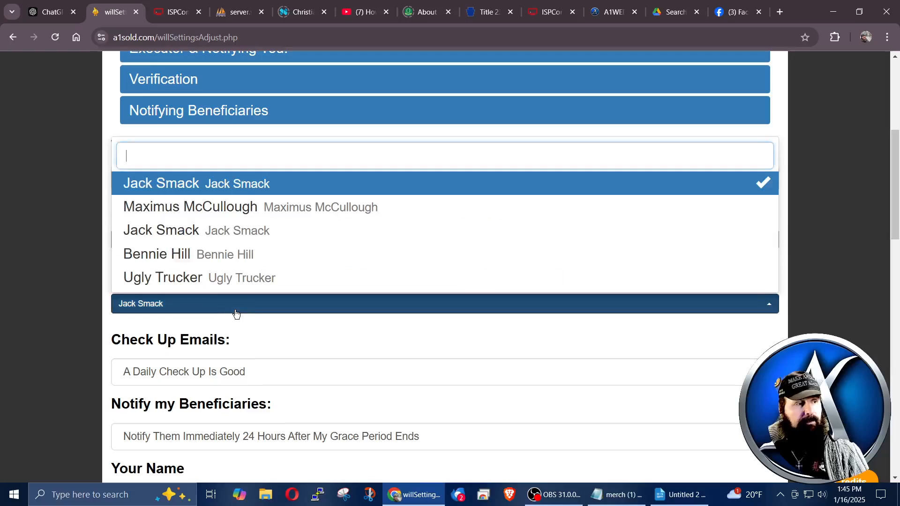
click(184, 234)
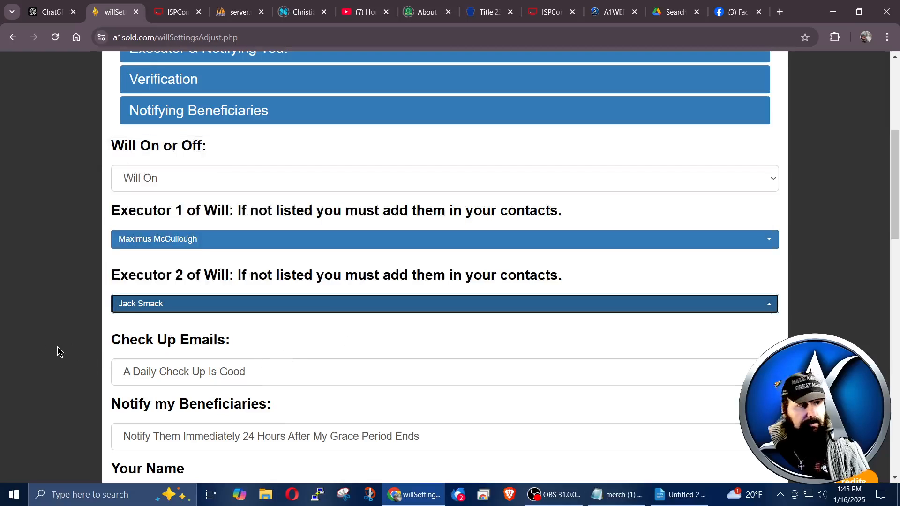
scroll(58, 351, down, 3)
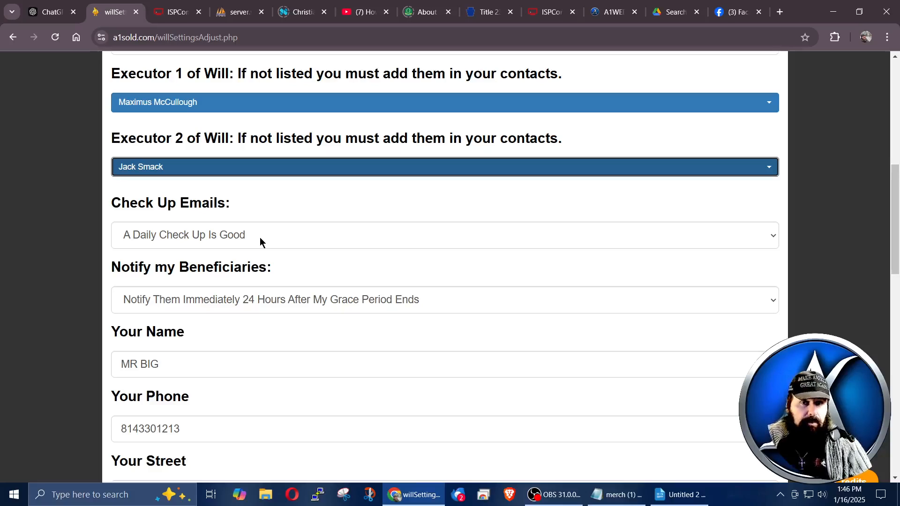
click(260, 237)
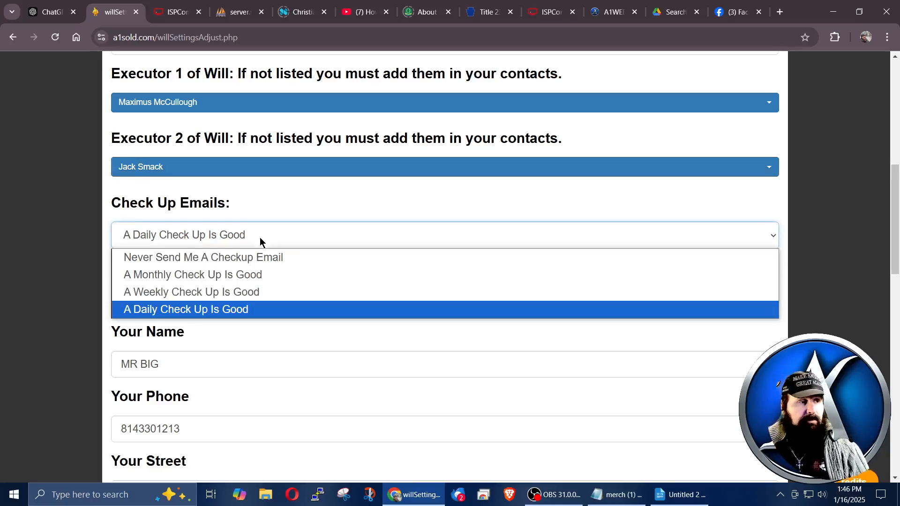
click(193, 264)
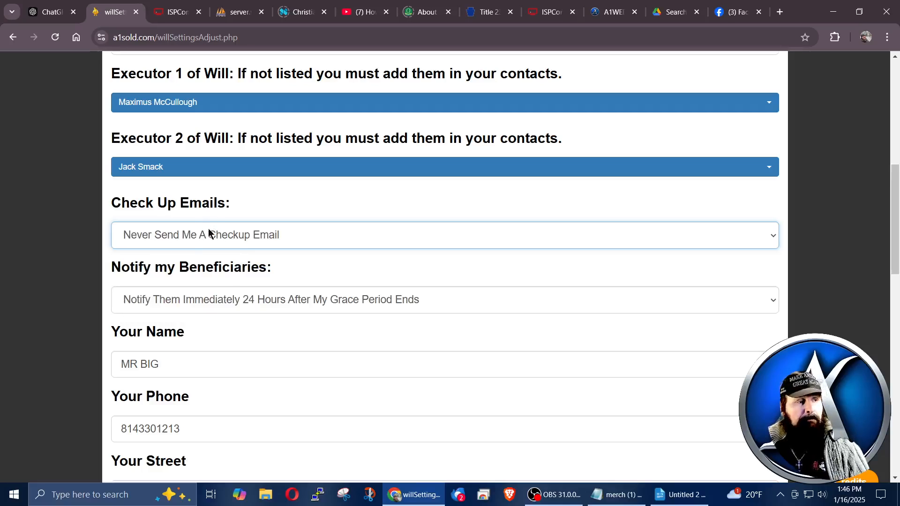
click(208, 235)
click(216, 276)
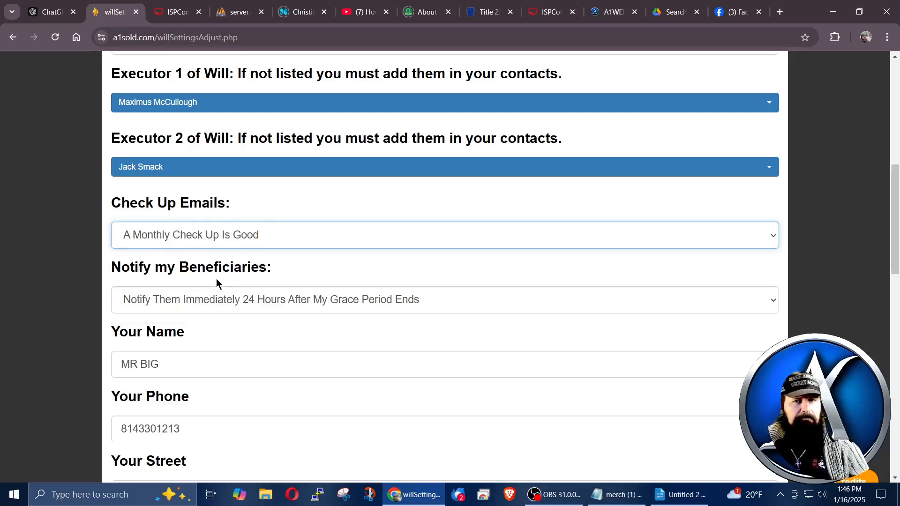
click(232, 241)
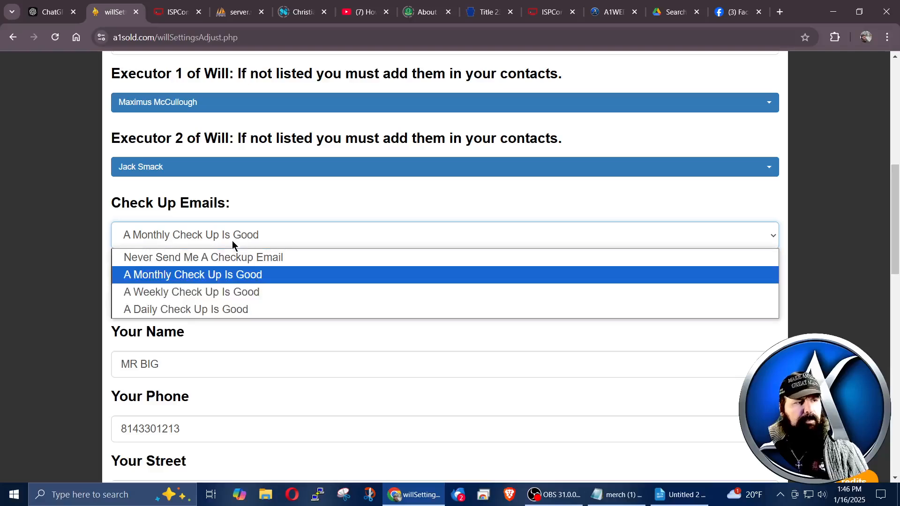
click(209, 294)
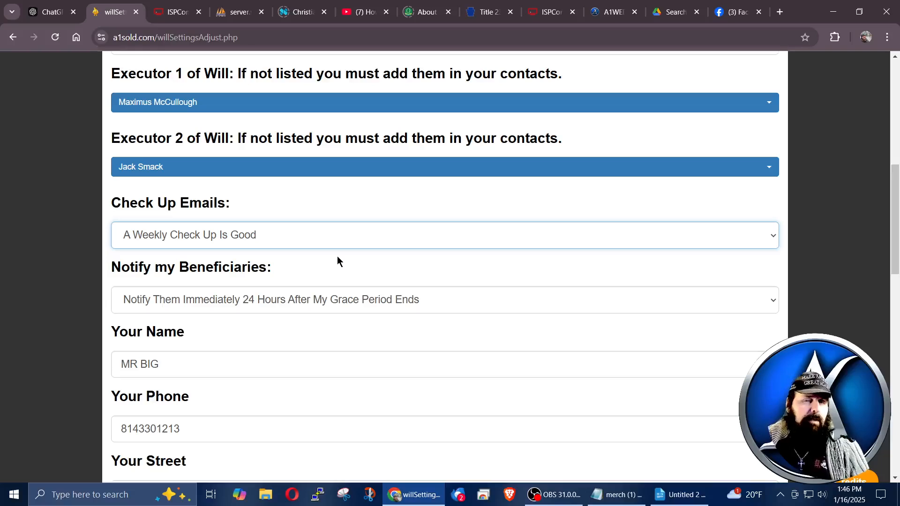
click(286, 245)
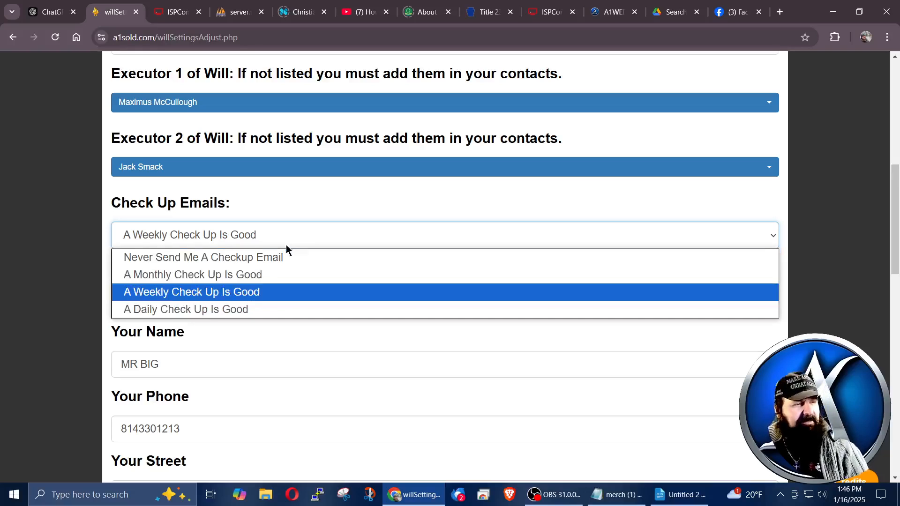
click(229, 310)
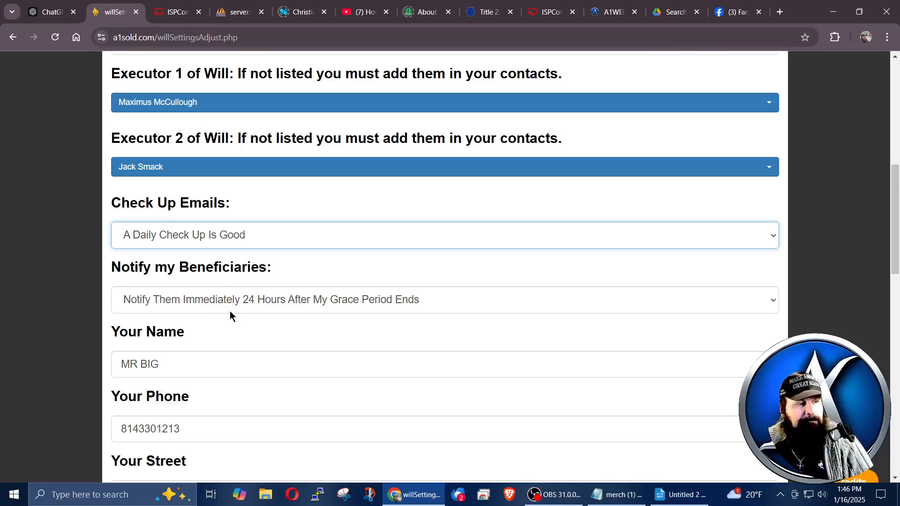
scroll(42, 328, down, 3)
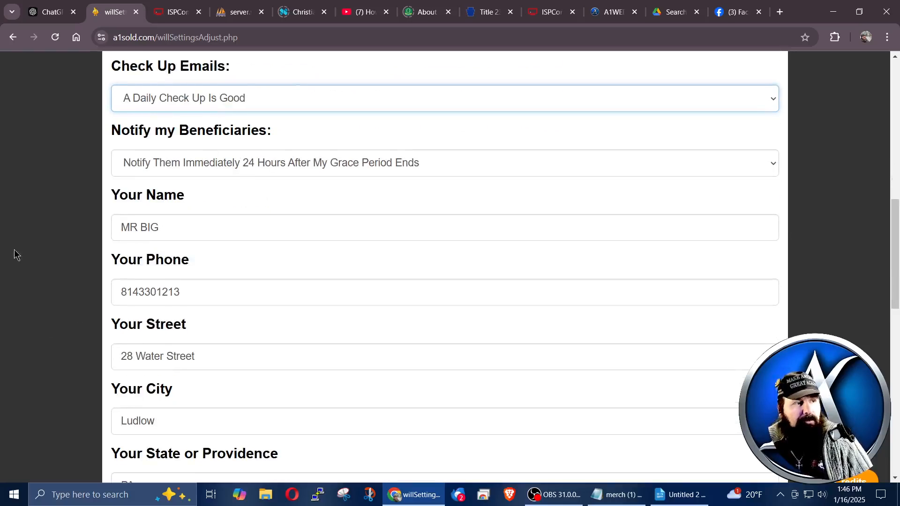
Scroll briefly up and down the page before switching to the mail inbox
scroll(19, 253, up, 6)
scroll(18, 253, down, 3)
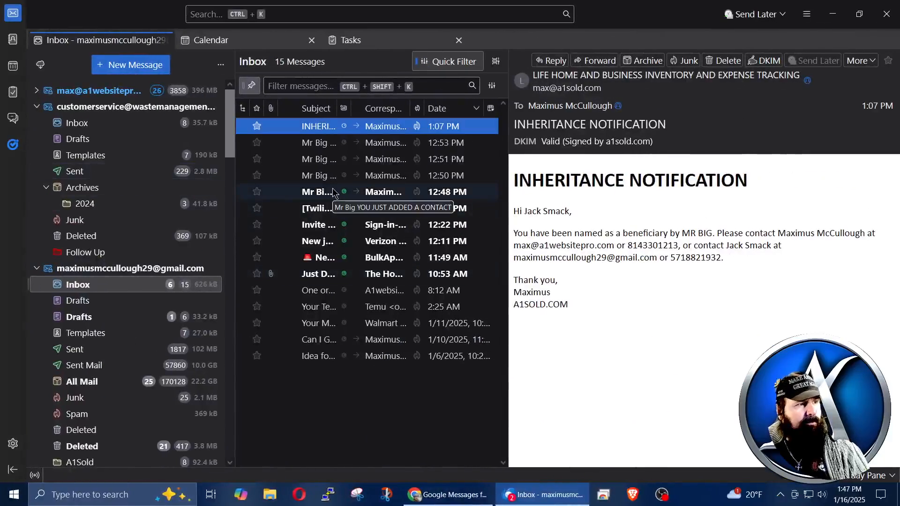
Open the other account's inbox and read the 10:11 AM Check Up Call email about the 30-day check-in reset
click(40, 92)
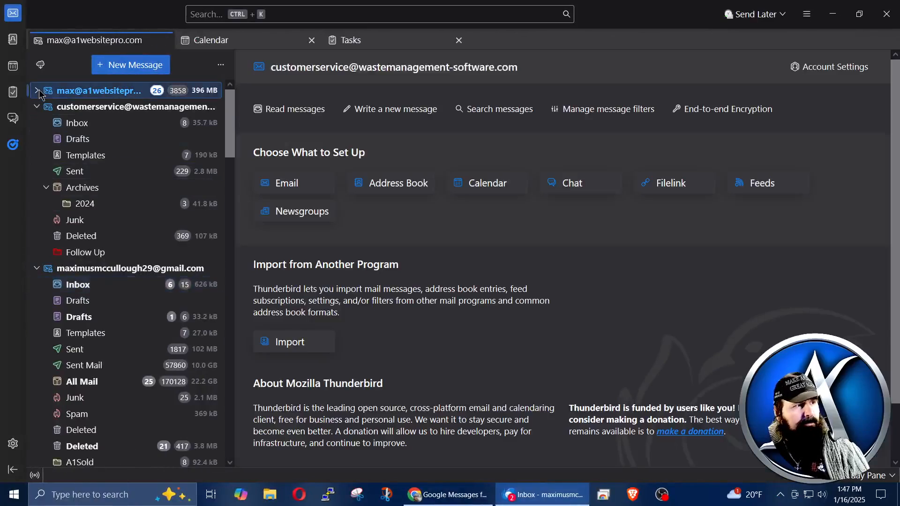
click(37, 90)
click(78, 106)
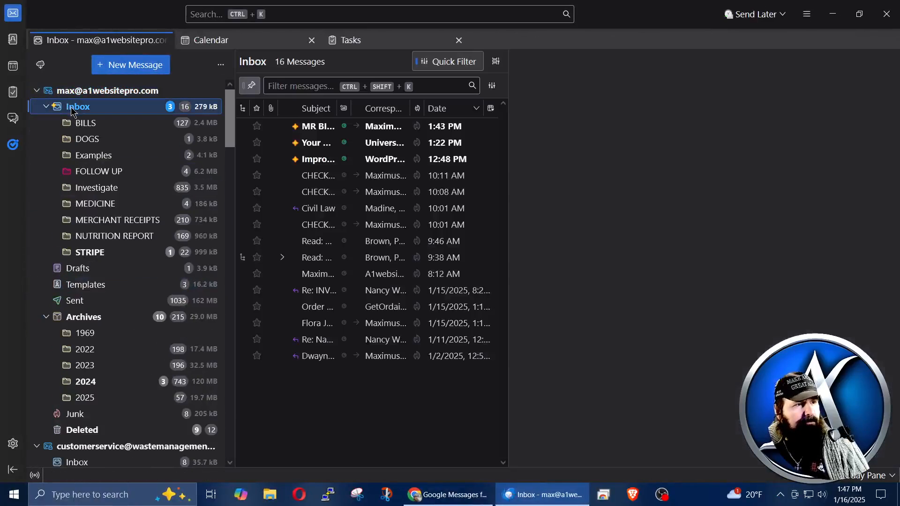
click(356, 177)
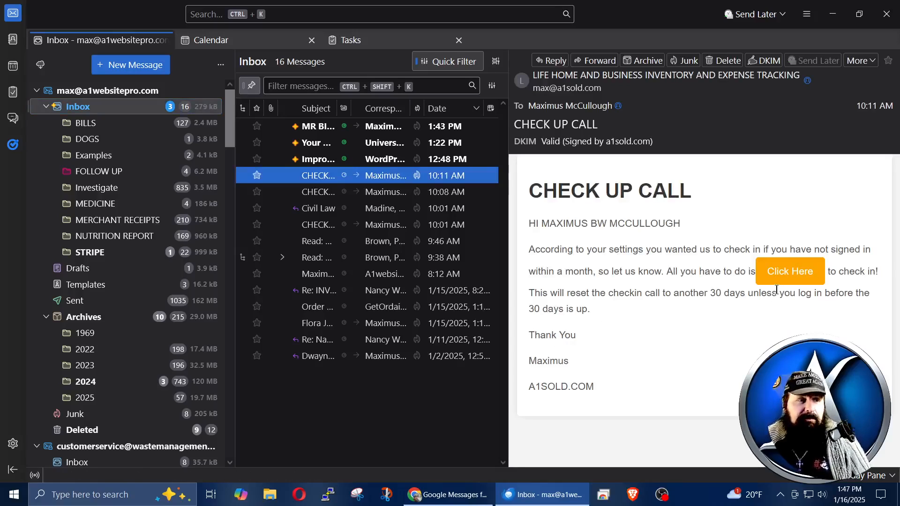
drag(534, 293, 650, 321)
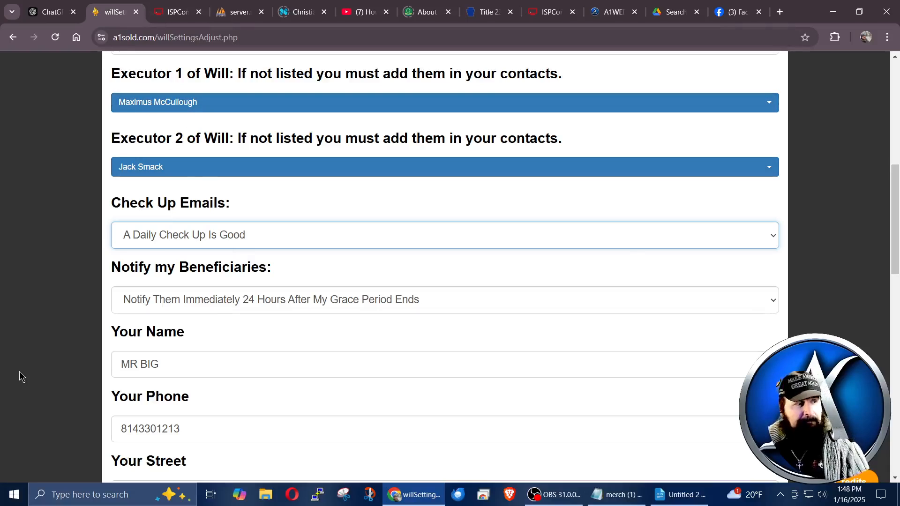
scroll(26, 380, down, 3)
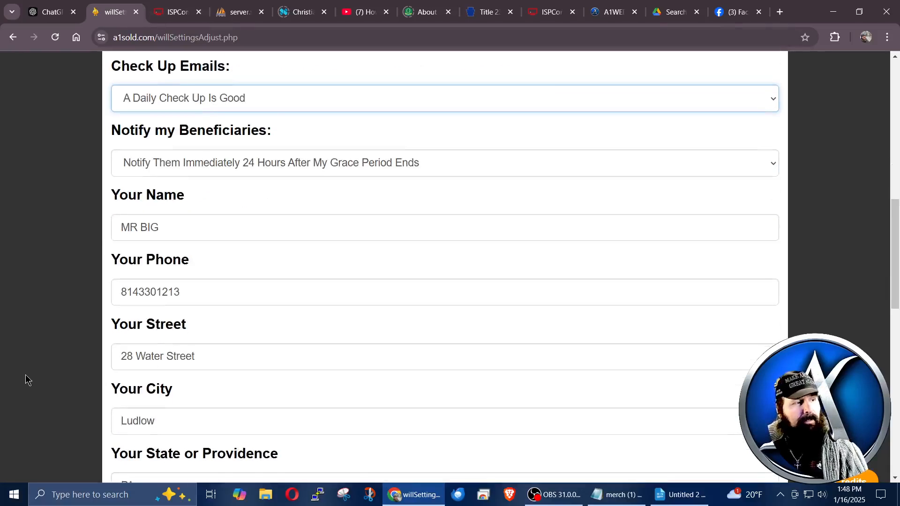
triple_click(201, 231)
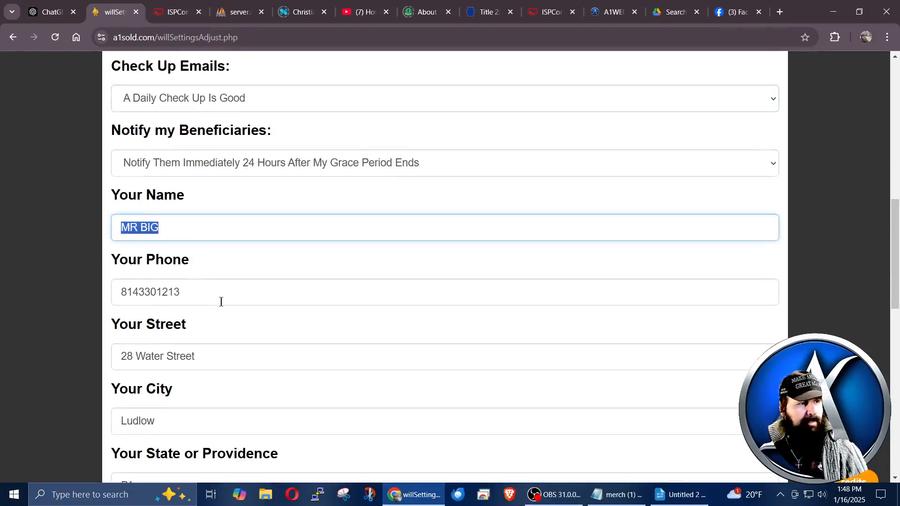
scroll(220, 302, down, 3)
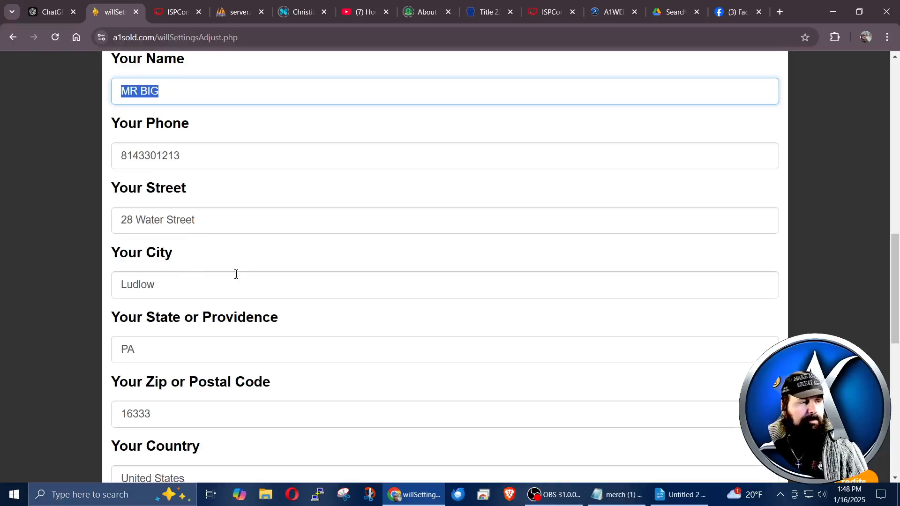
scroll(236, 274, down, 3)
scroll(236, 274, down, 3)
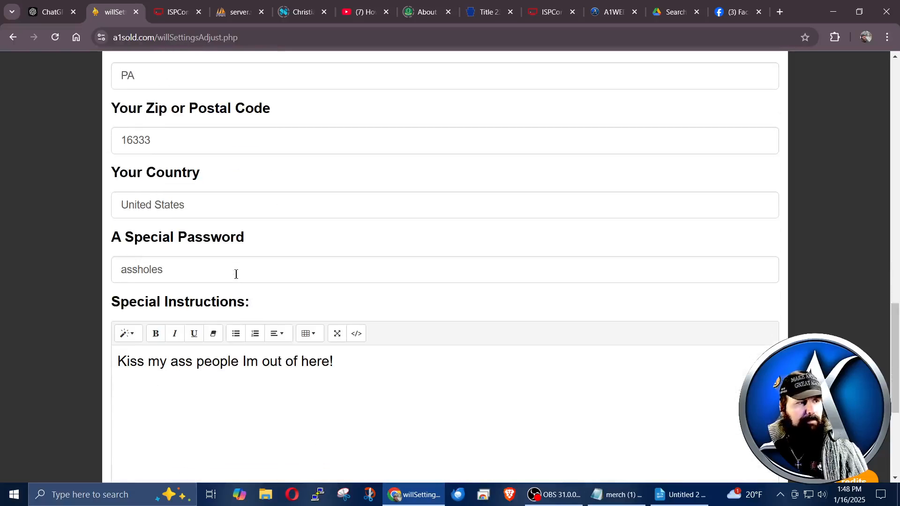
drag(186, 277, 60, 249)
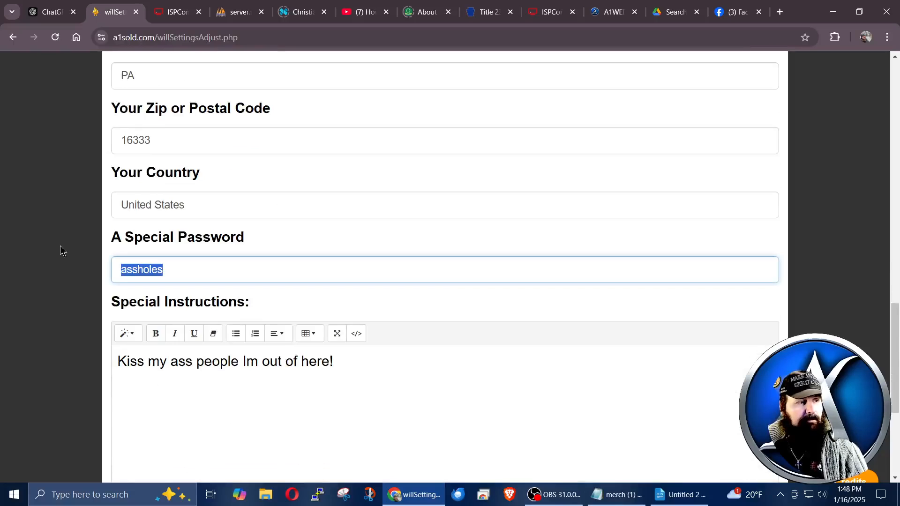
scroll(66, 330, down, 3)
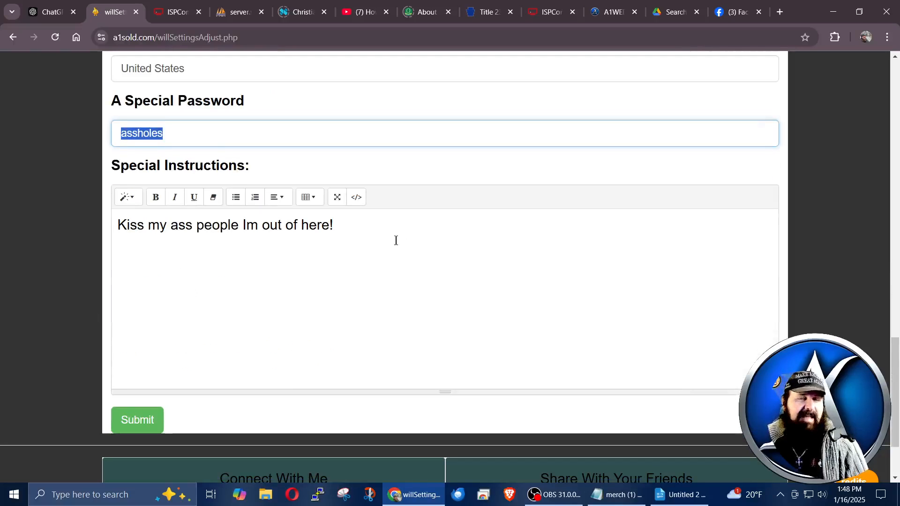
drag(420, 227, 18, 301)
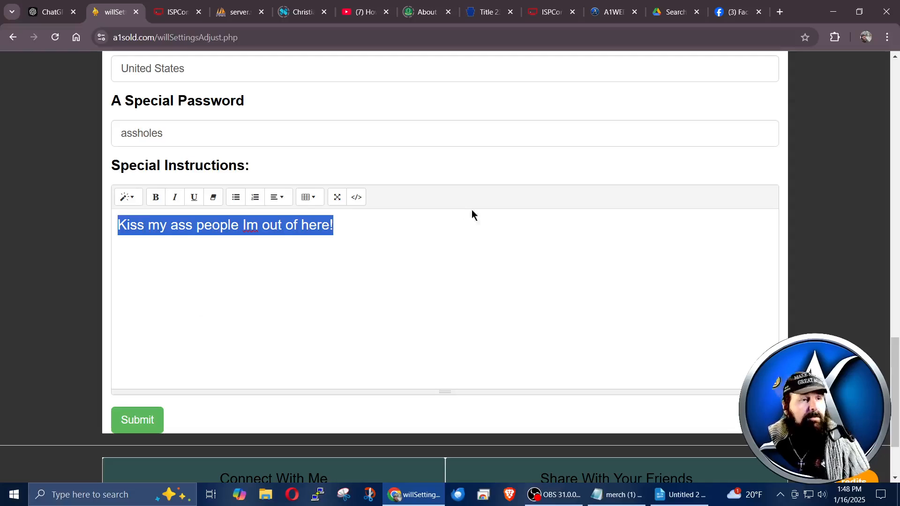
scroll(471, 210, up, 20)
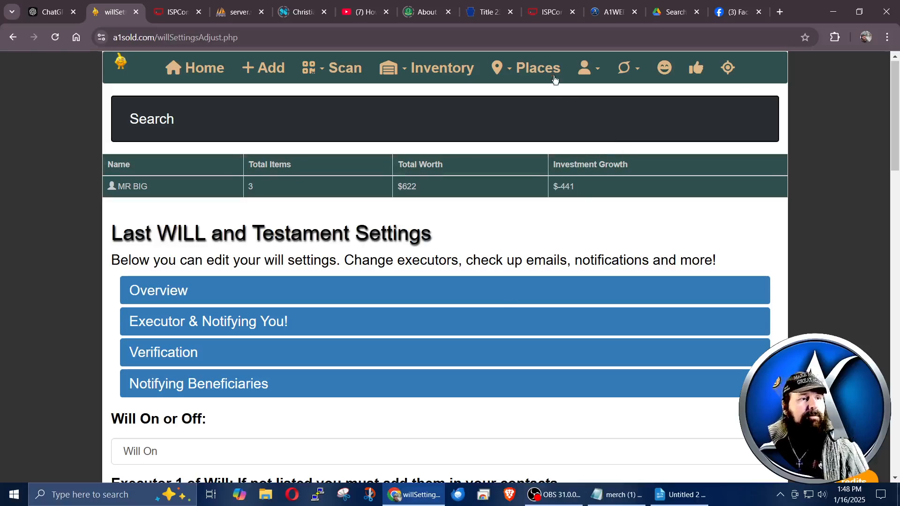
click(727, 68)
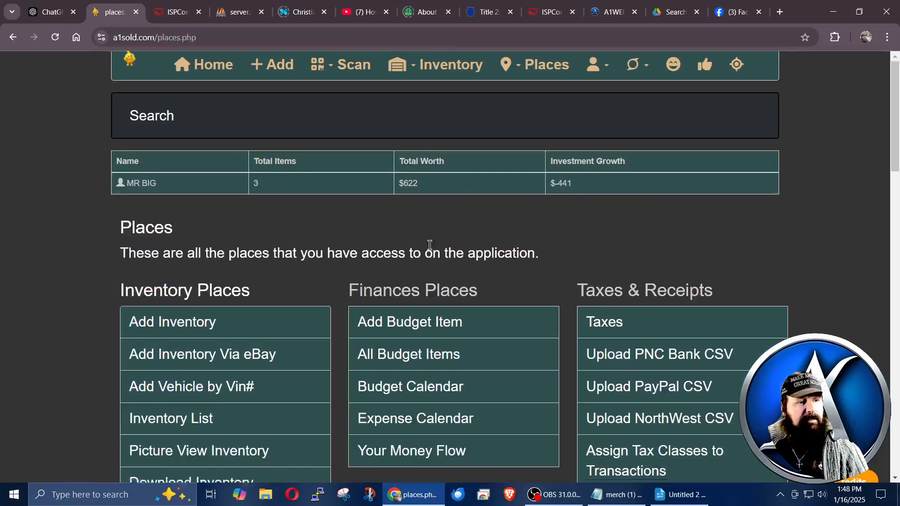
scroll(426, 262, down, 10)
scroll(514, 337, down, 8)
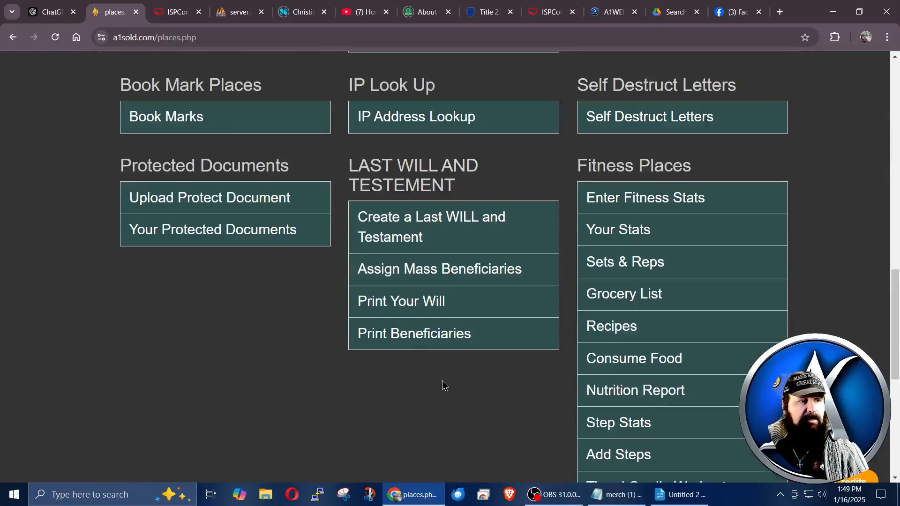
click(398, 304)
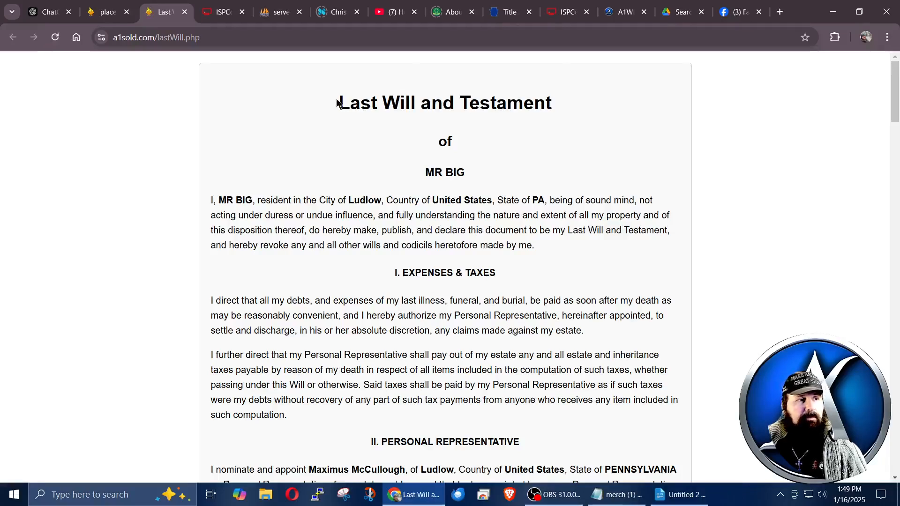
drag(335, 103, 592, 241)
scroll(525, 280, down, 9)
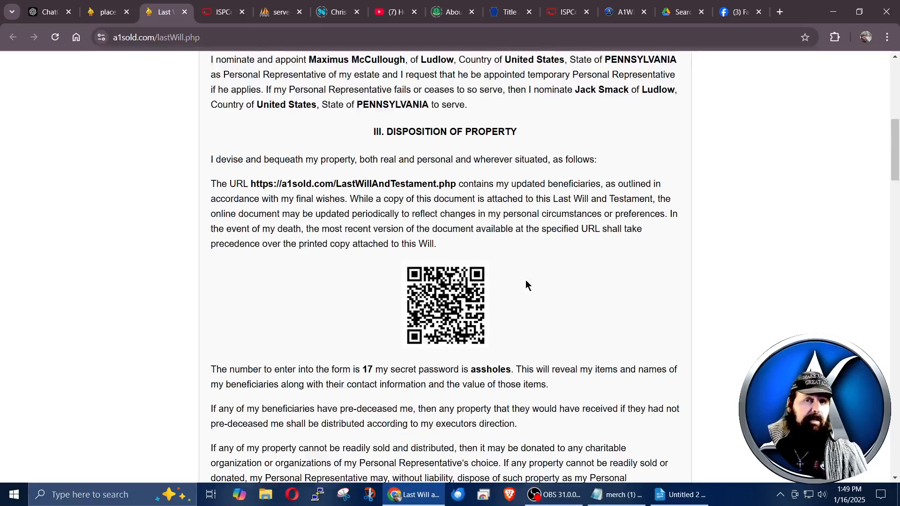
scroll(524, 280, up, 9)
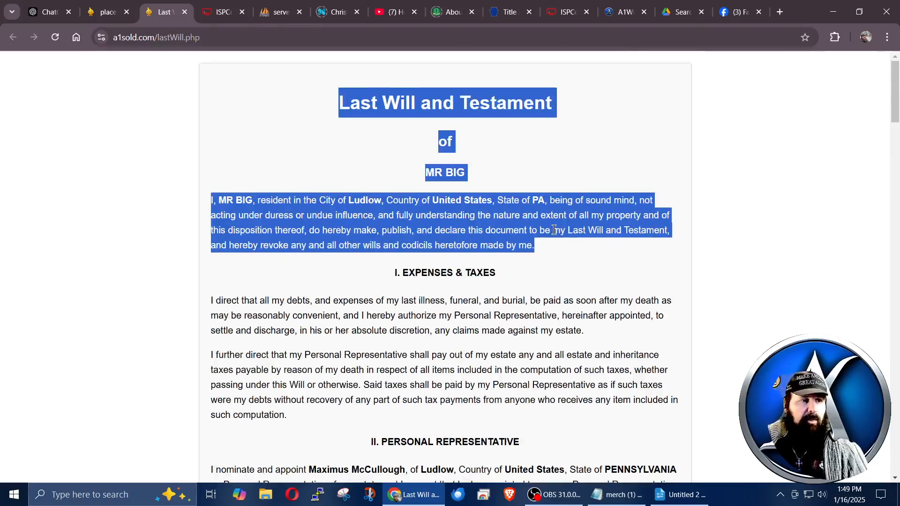
click(554, 230)
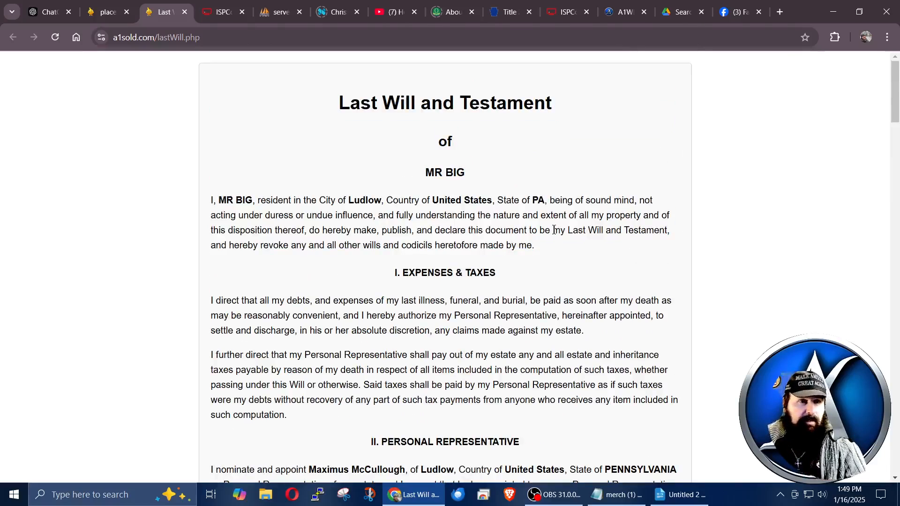
scroll(475, 261, down, 3)
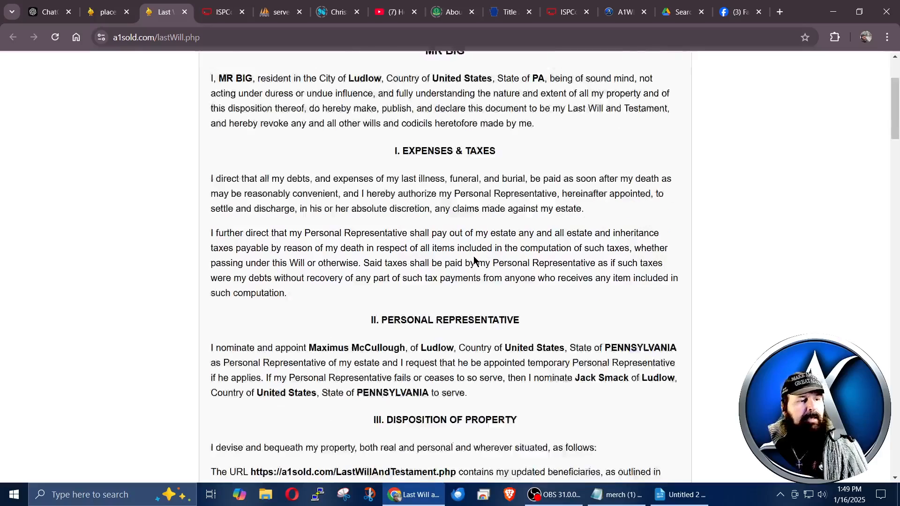
scroll(476, 260, down, 3)
drag(215, 196, 512, 255)
click(378, 213)
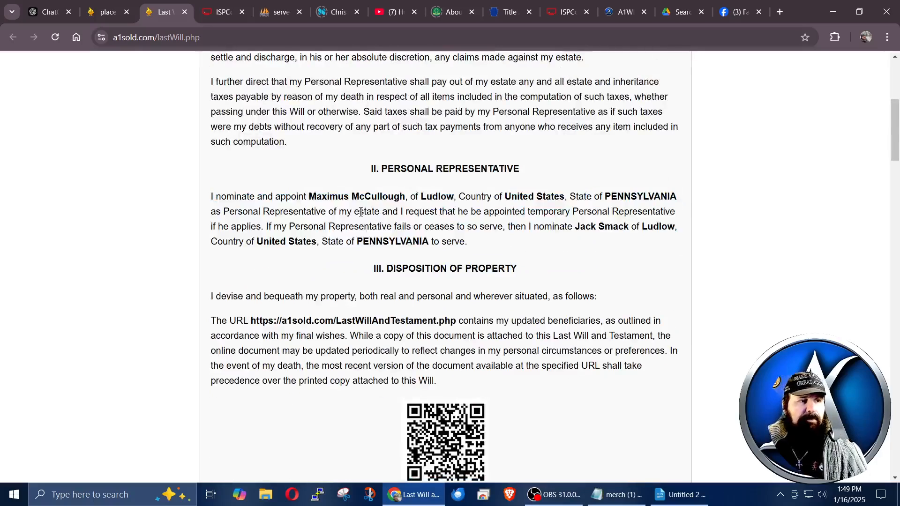
middle_click(414, 214)
scroll(414, 214, up, 6)
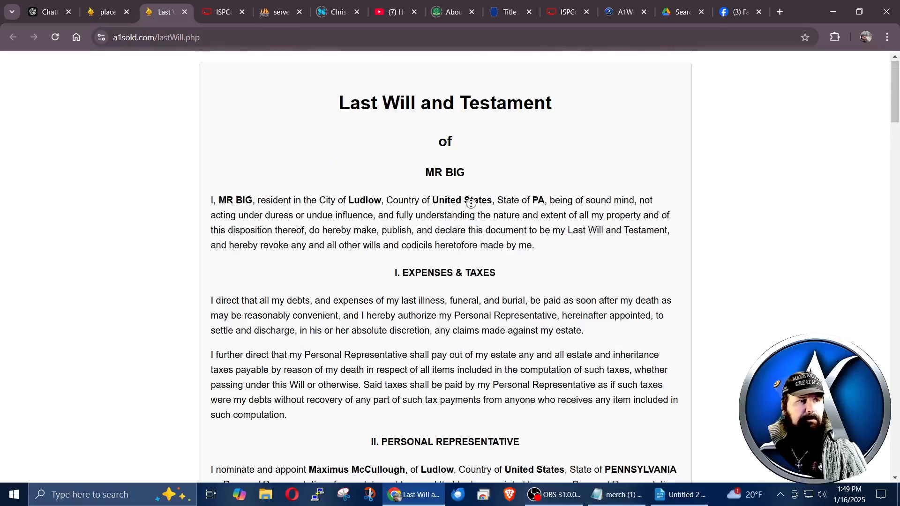
scroll(466, 210, down, 5)
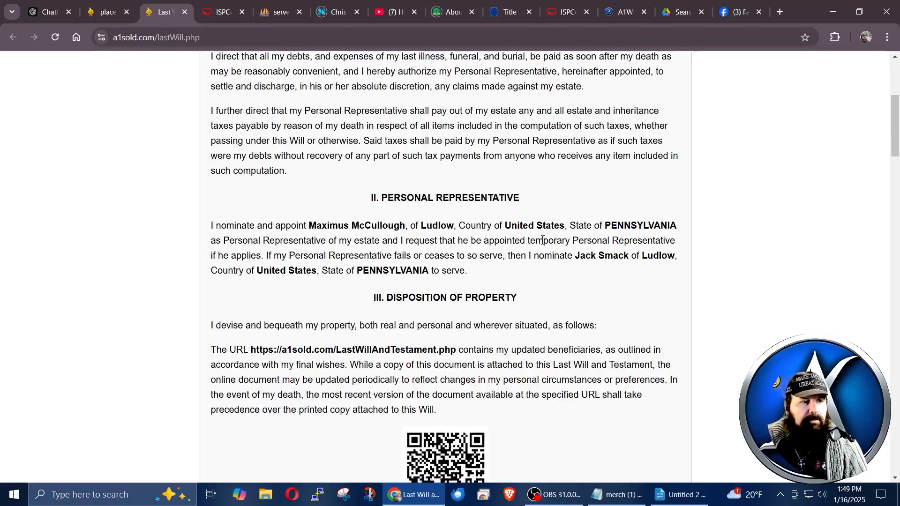
scroll(521, 253, down, 3)
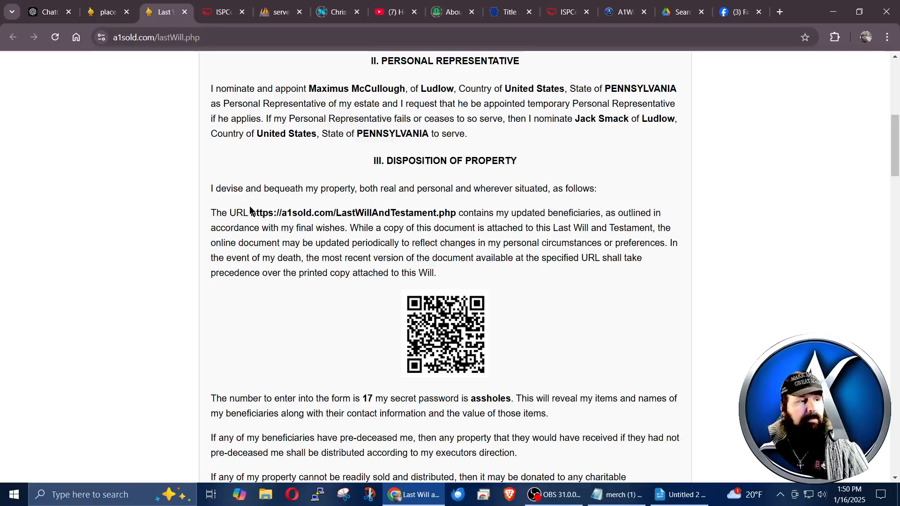
Review the beneficiary URL in section III, then bring up the will's print preview with Ctrl+P
drag(249, 214, 458, 216)
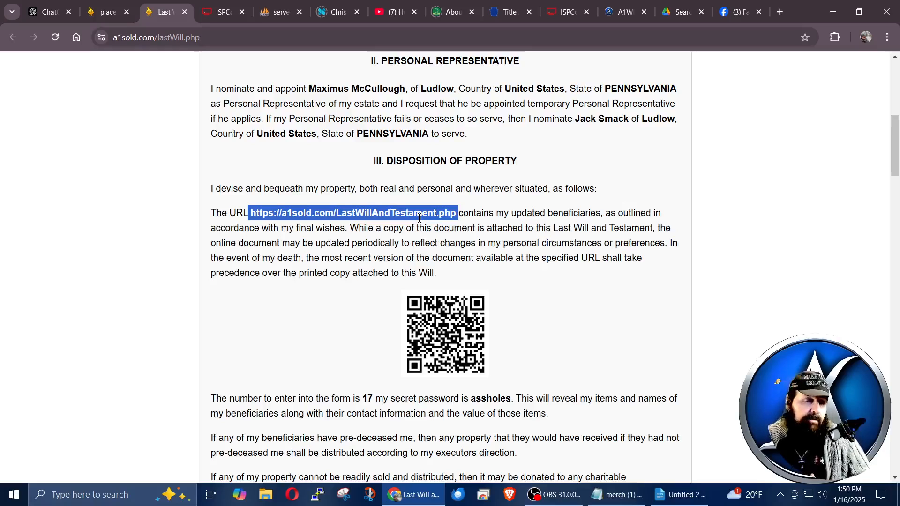
scroll(412, 224, down, 3)
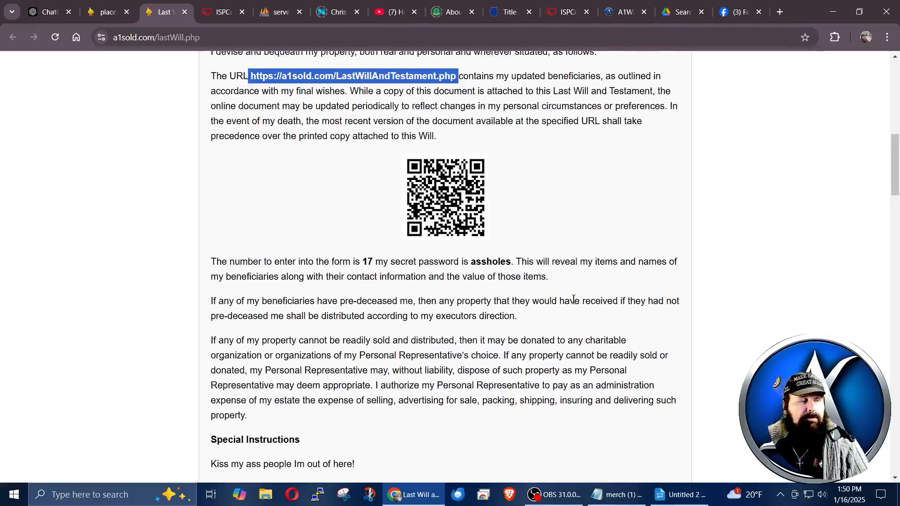
scroll(573, 297, up, 3)
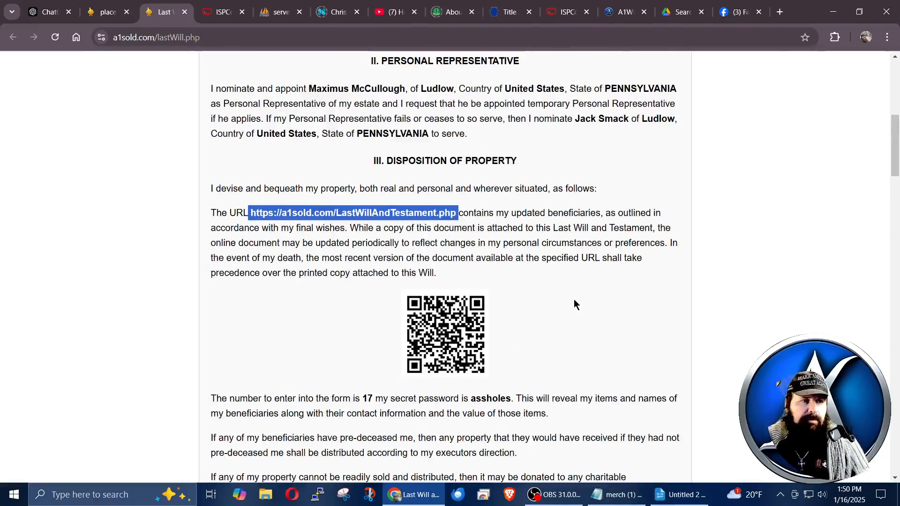
click(536, 277)
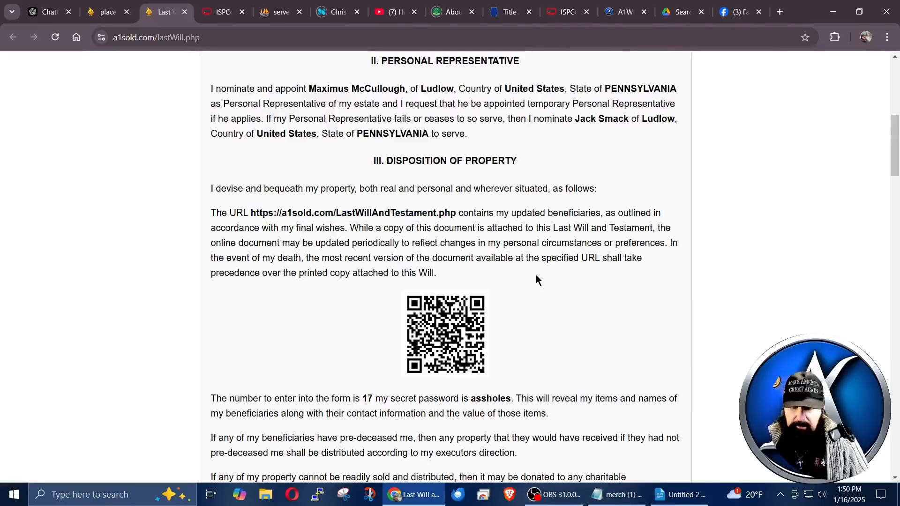
key(ctrl+p)
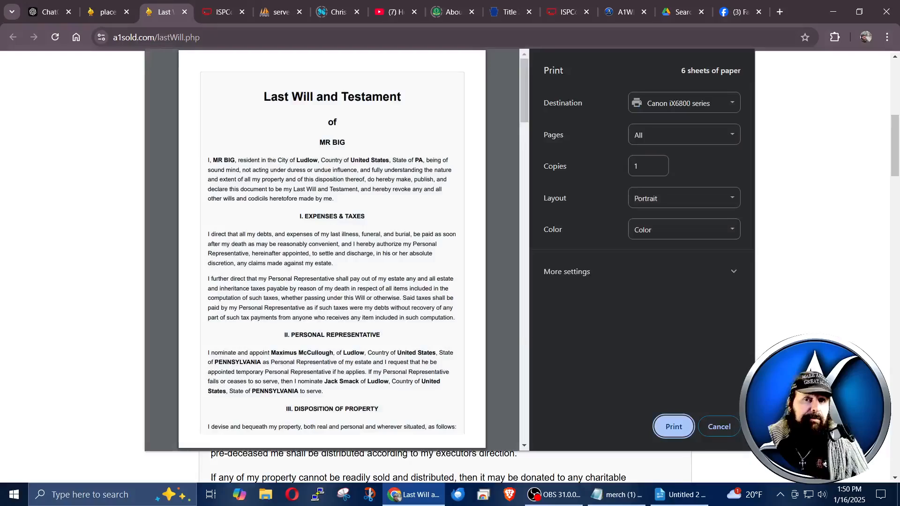
Close the will's print preview without printing
scroll(485, 366, down, 10)
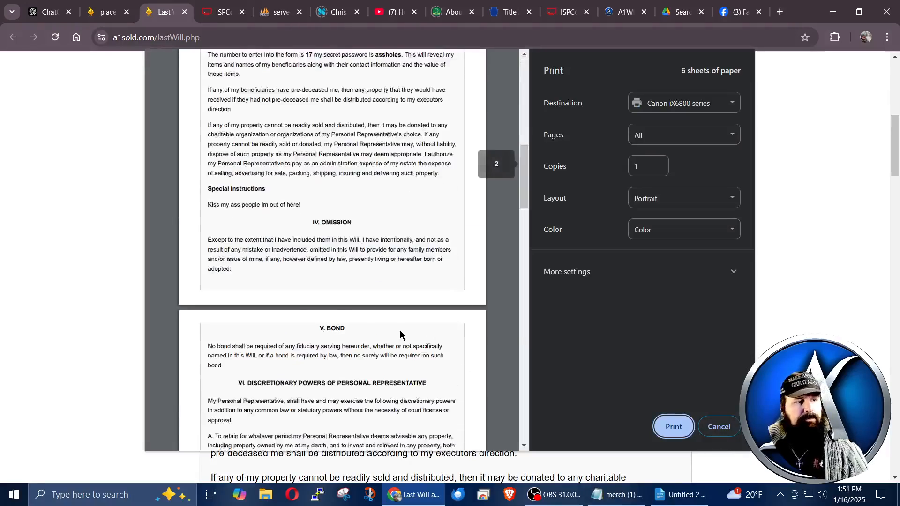
scroll(397, 387, up, 8)
scroll(397, 386, down, 4)
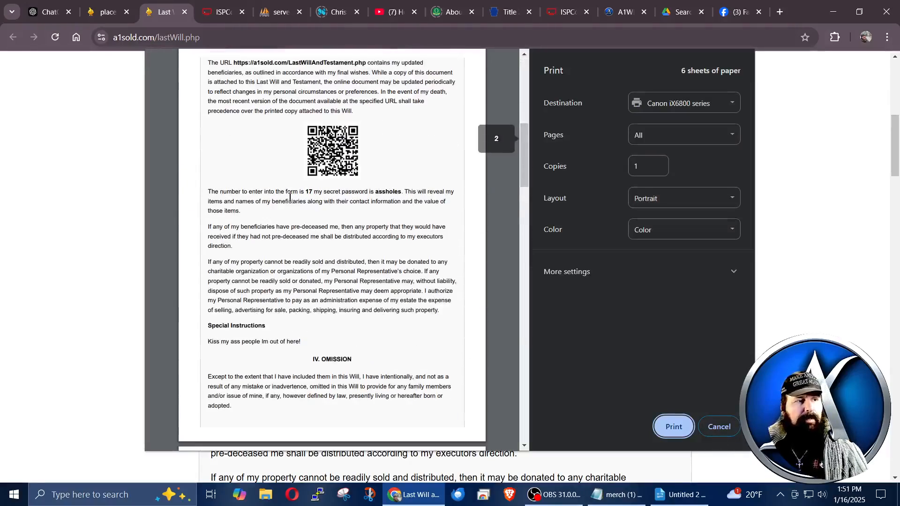
click(719, 426)
Copy the beneficiary page URL from section III and open a new incognito window
scroll(440, 402, down, 3)
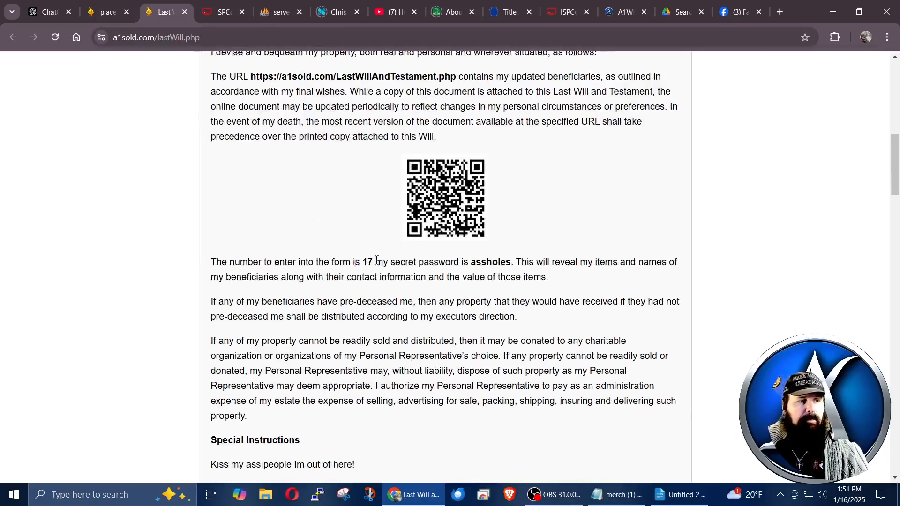
drag(355, 259, 527, 262)
click(482, 332)
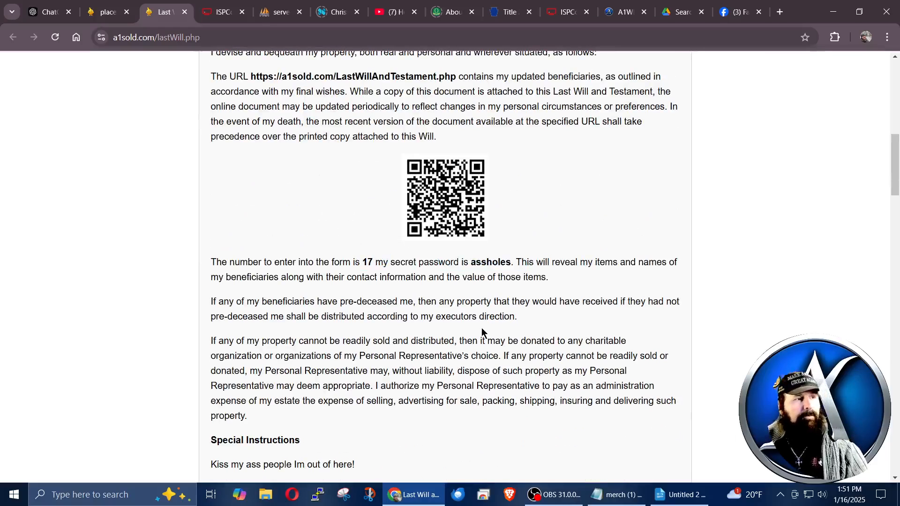
scroll(482, 332, up, 3)
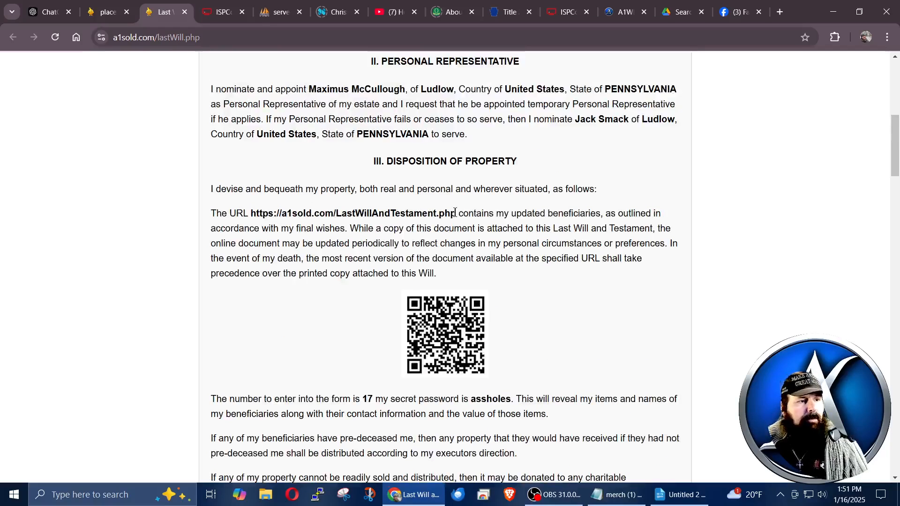
drag(456, 213, 249, 216)
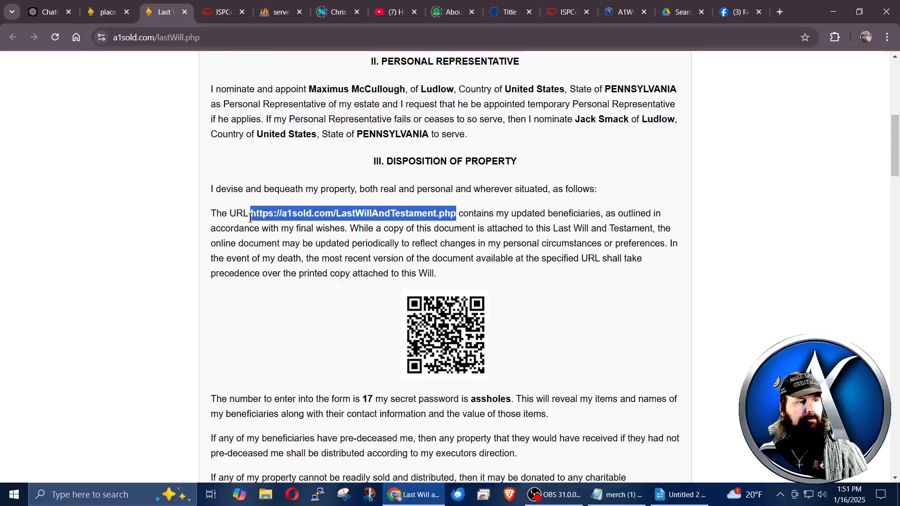
right_click(290, 211)
click(305, 221)
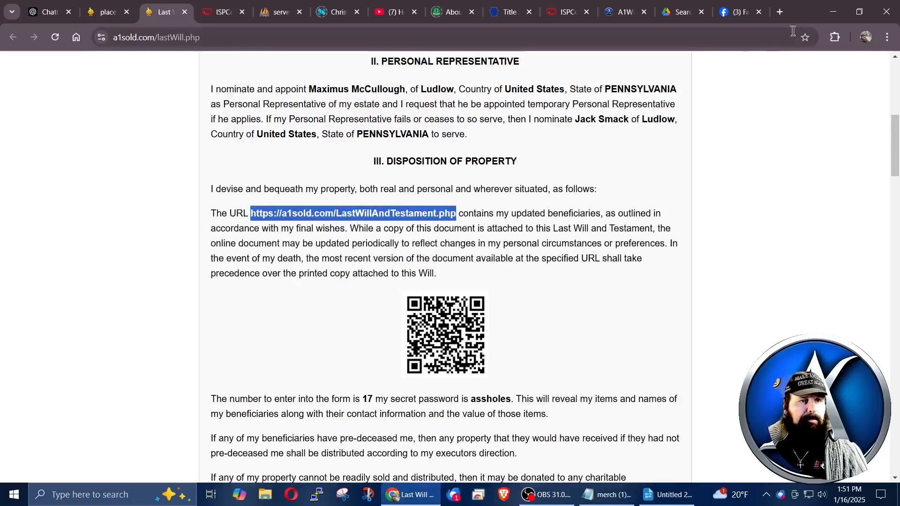
click(886, 39)
Load the copied beneficiary page URL in the incognito window
click(820, 94)
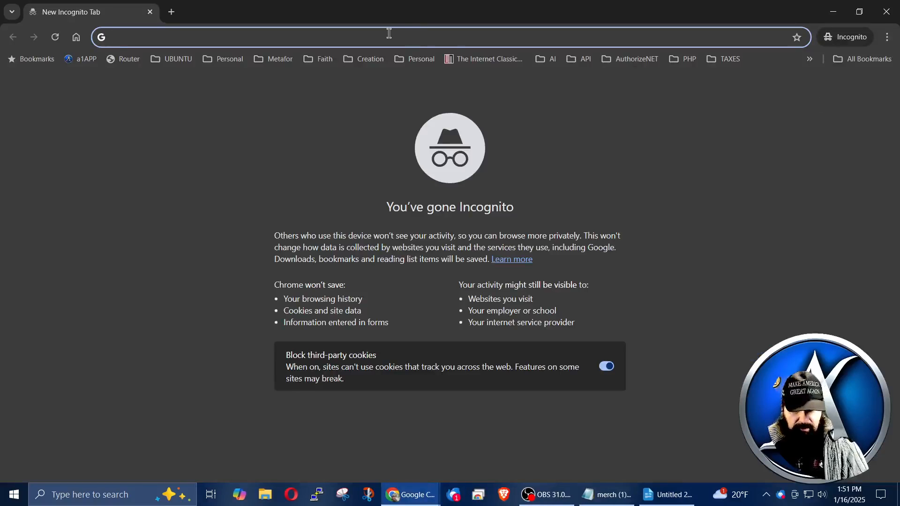
key(ctrl+v)
key(Return)
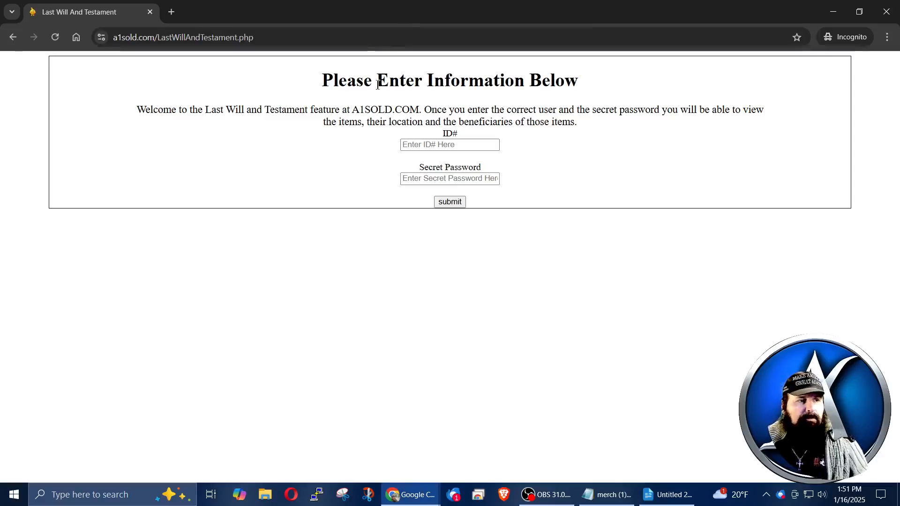
Enter the ID number and the secret password, then submit them
click(414, 145)
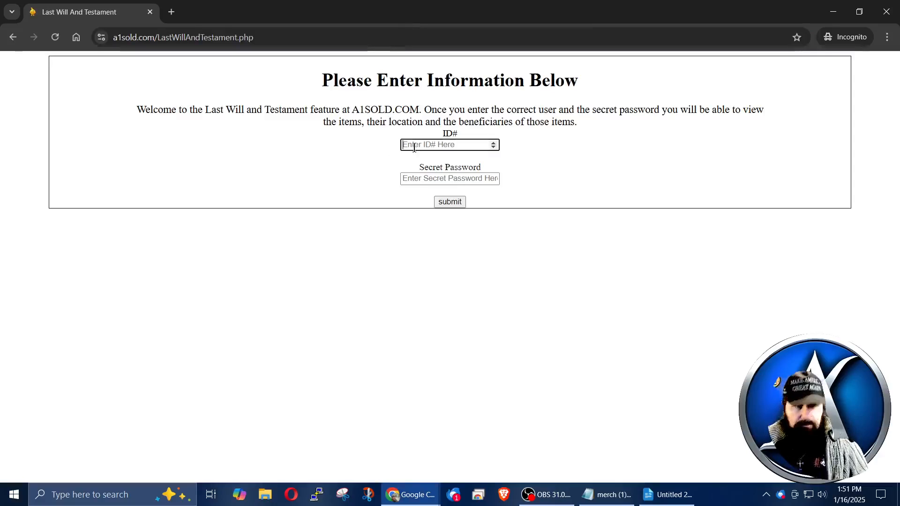
text(17)
click(424, 174)
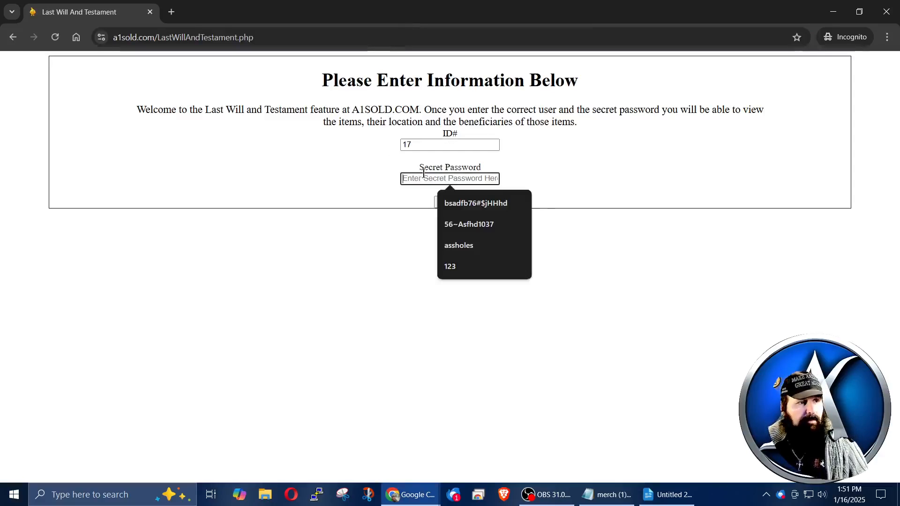
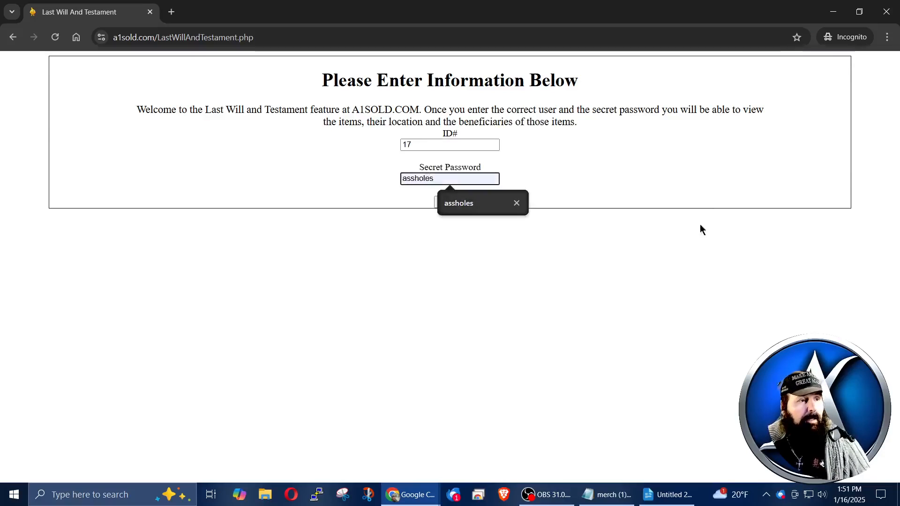
click(449, 202)
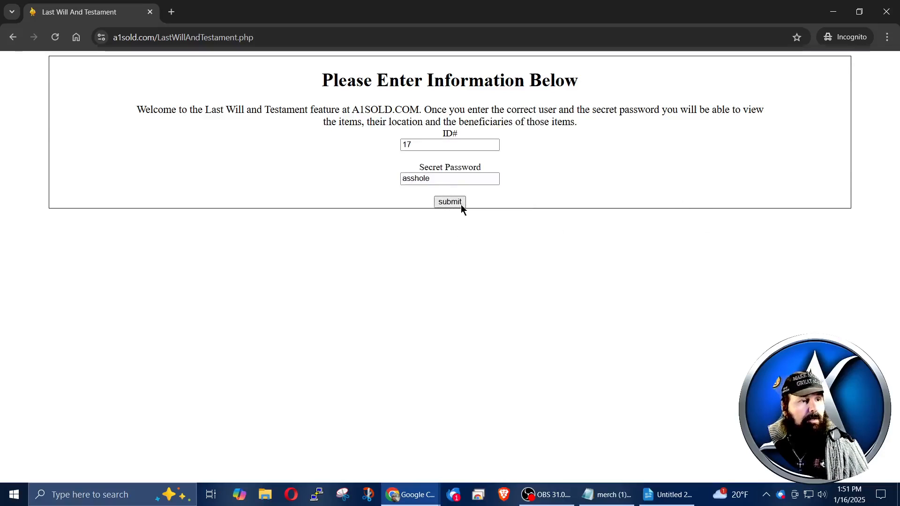
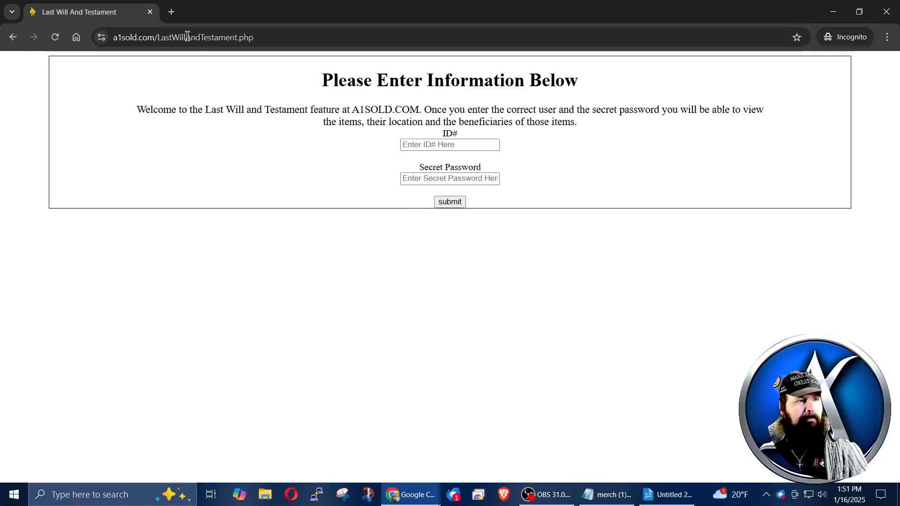
Enter the will's ID number and fill in the saved secret password on the login form
click(424, 144)
text(17)
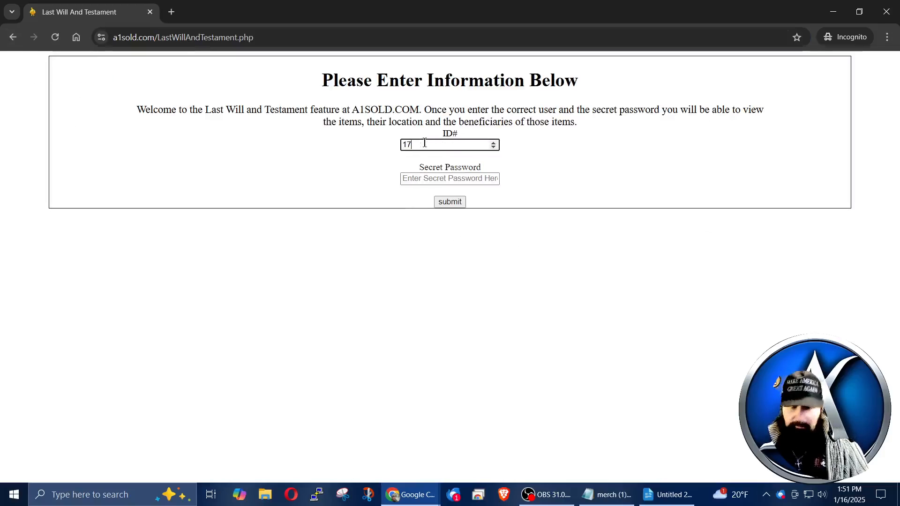
click(427, 177)
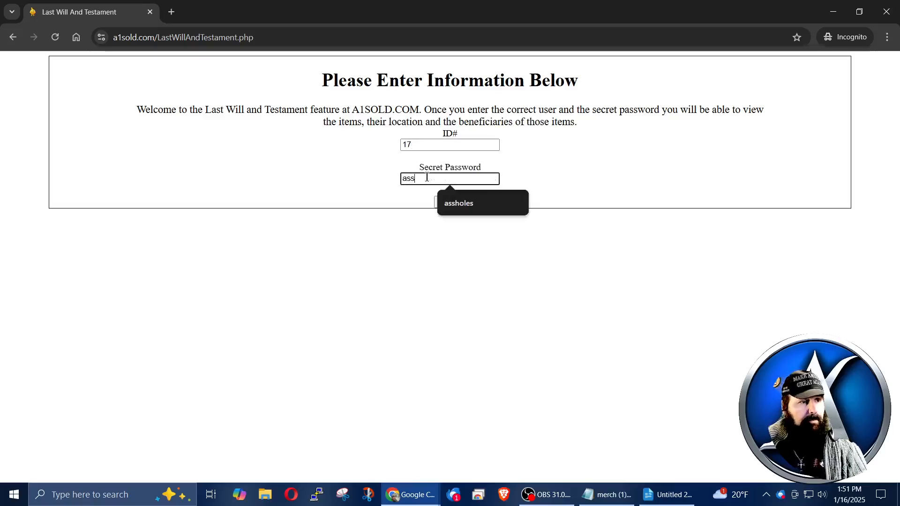
click(465, 206)
Log in and highlight Beneficiary List entries such as Pictures, Bedroom and personnel
click(451, 201)
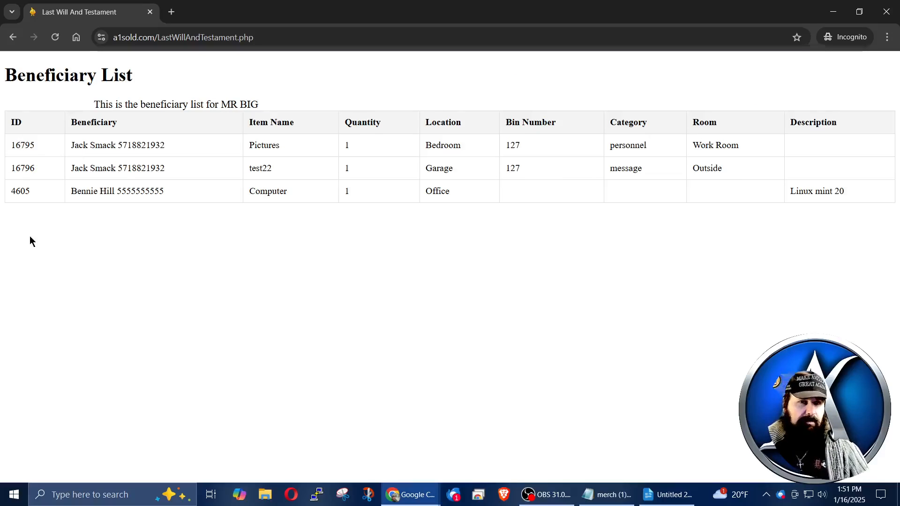
drag(75, 145, 174, 157)
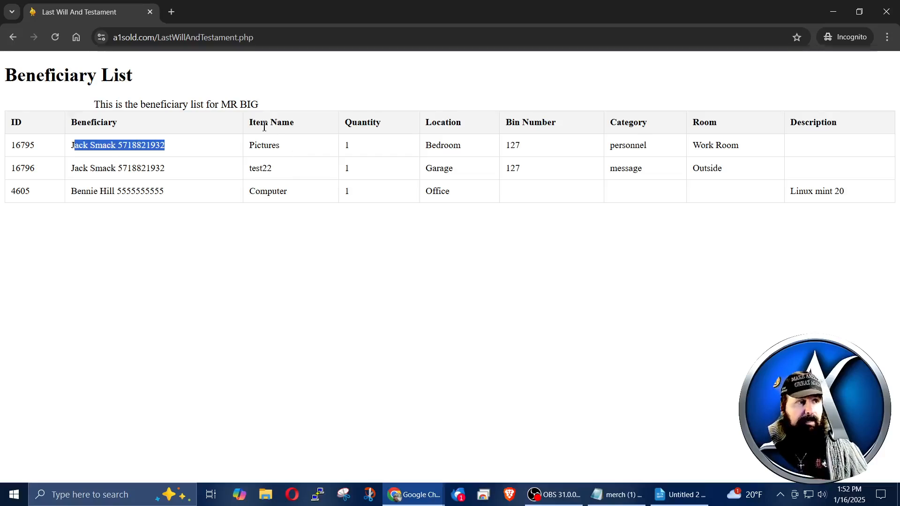
drag(260, 122, 290, 122)
double_click(265, 145)
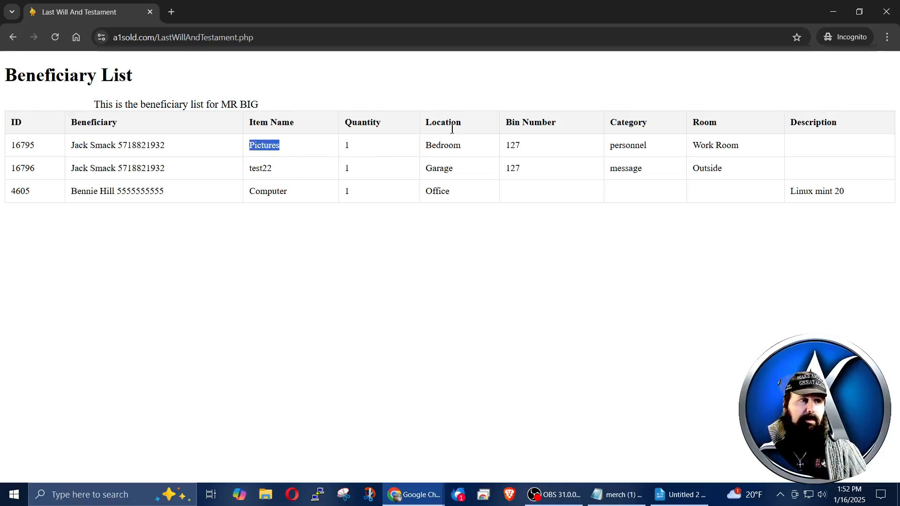
double_click(443, 145)
drag(505, 123, 511, 146)
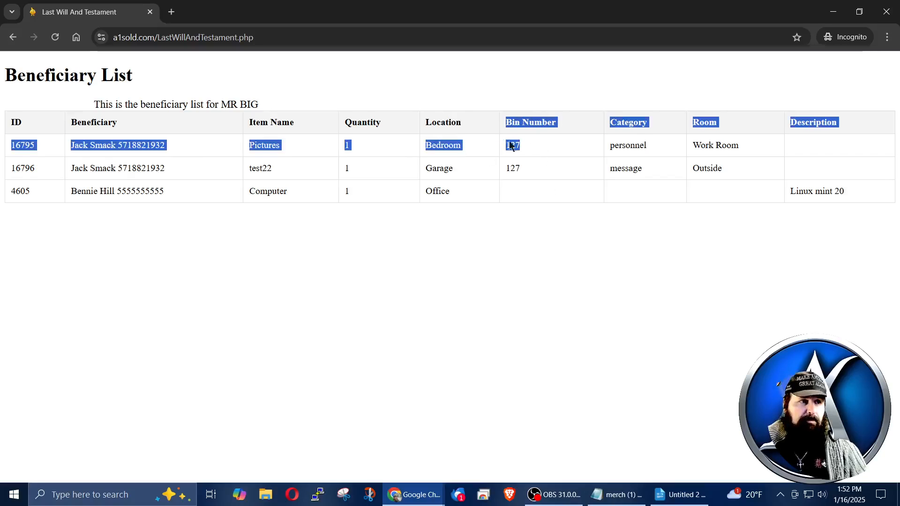
double_click(625, 146)
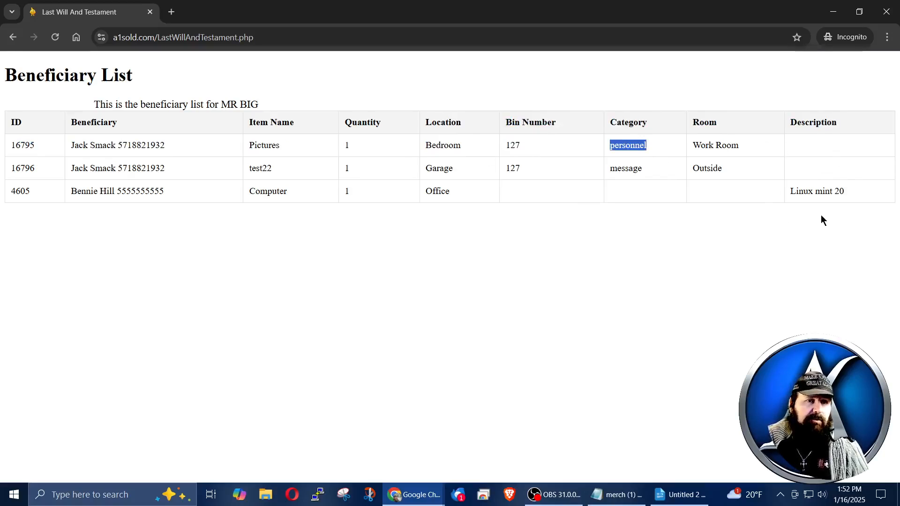
click(457, 312)
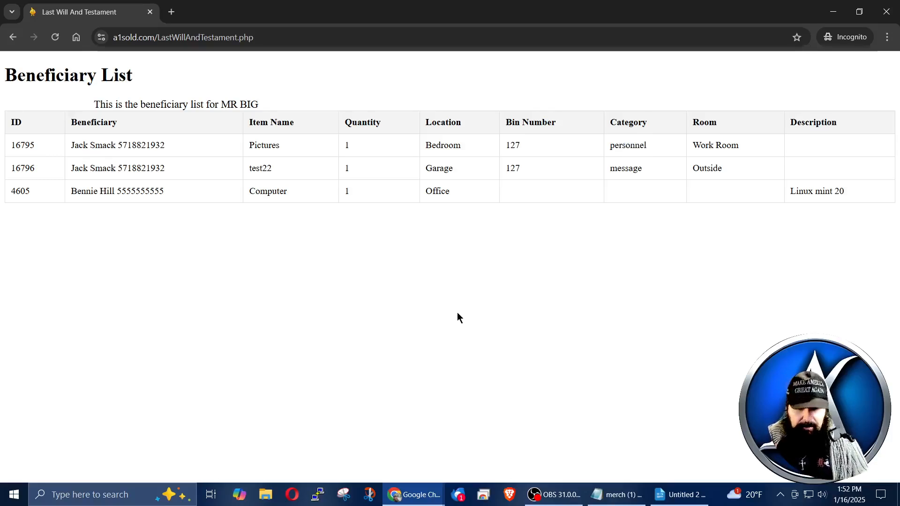
key(ctrl+p)
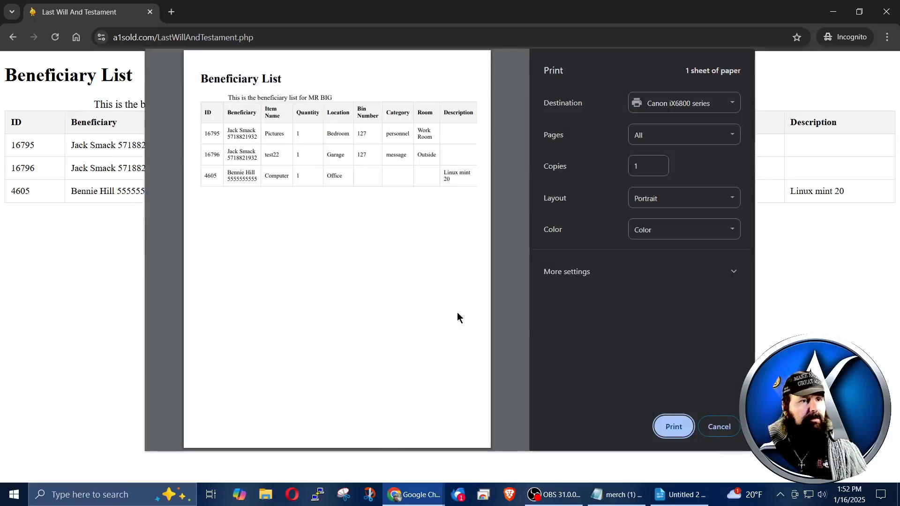
click(718, 426)
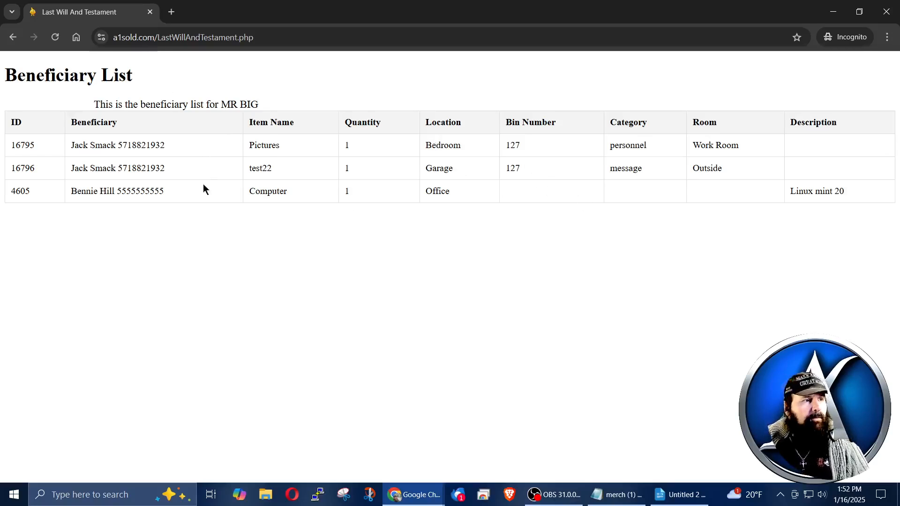
Close the incognito beneficiary tab and return to the places.php tab
click(151, 13)
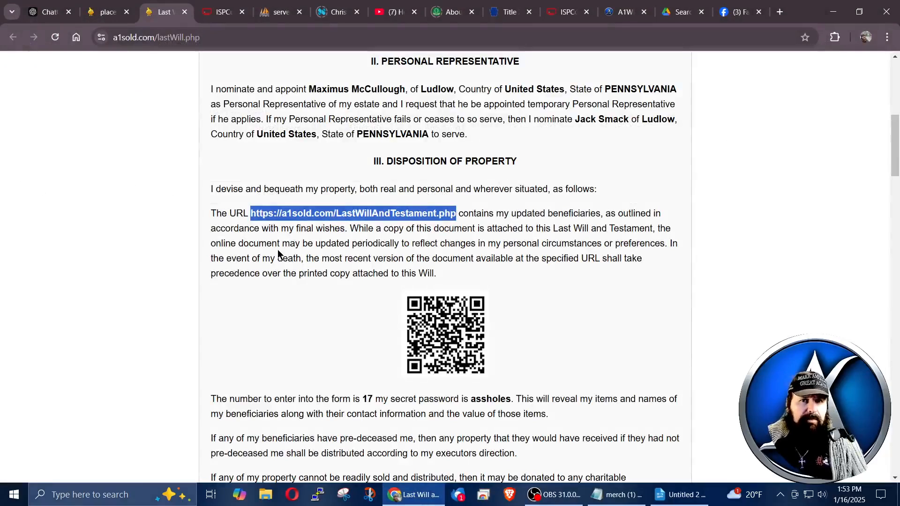
click(110, 18)
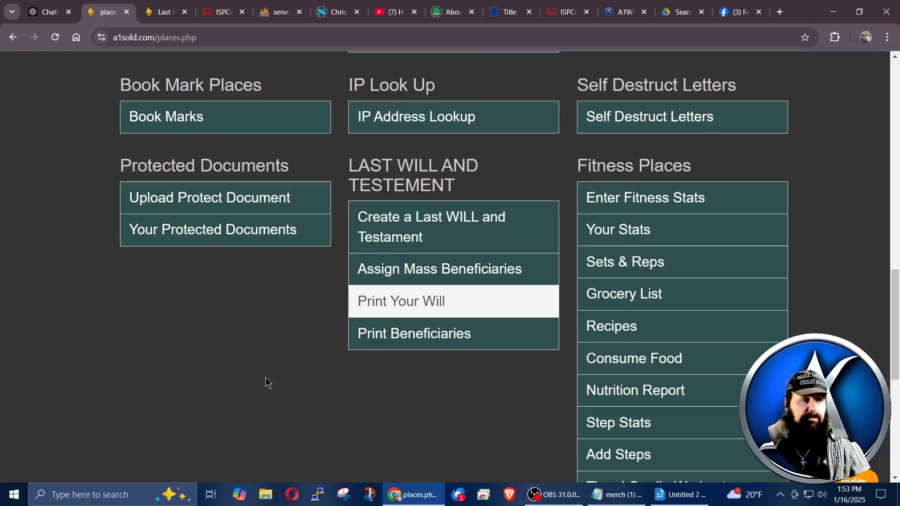
On Assign Mass Beneficiaries, set Take all from one beneficiary and WILL To another
click(401, 273)
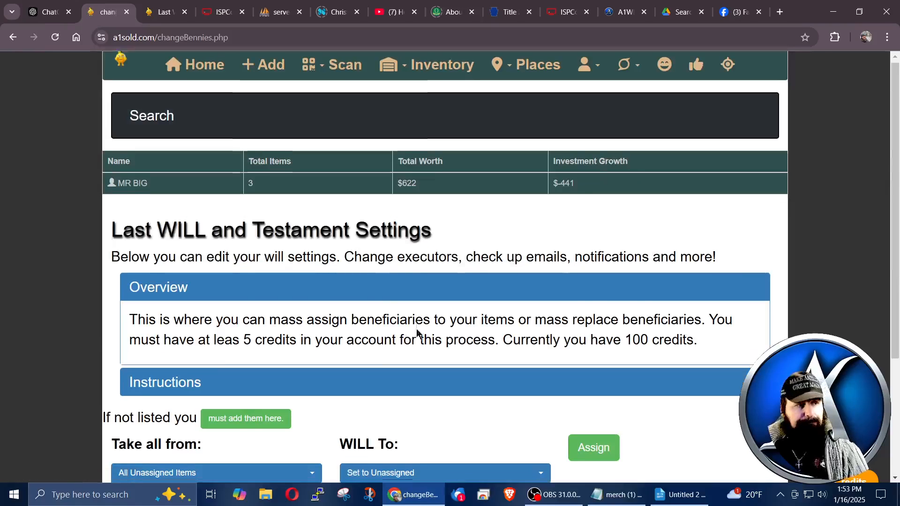
scroll(419, 337, down, 3)
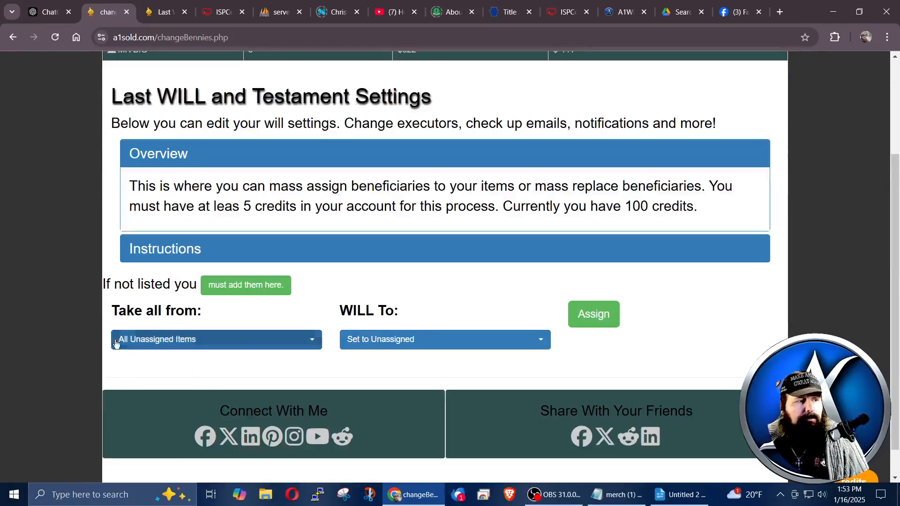
click(419, 340)
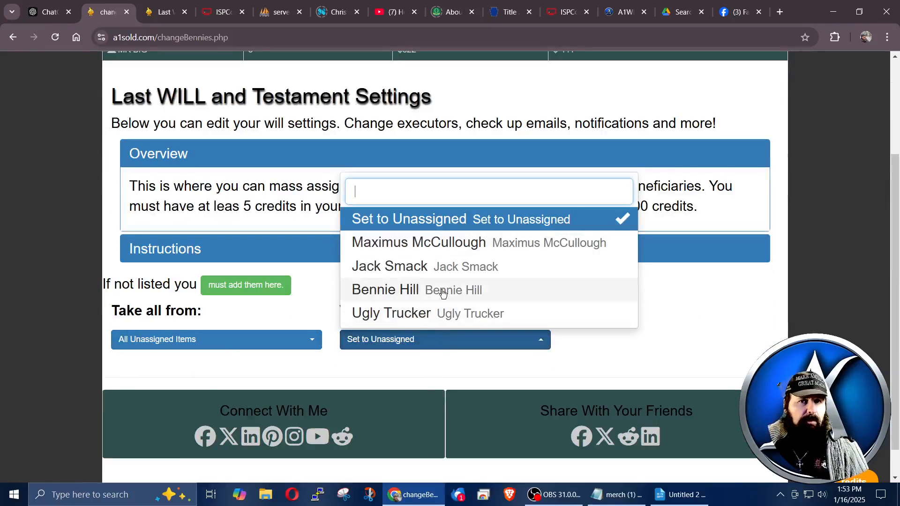
click(293, 356)
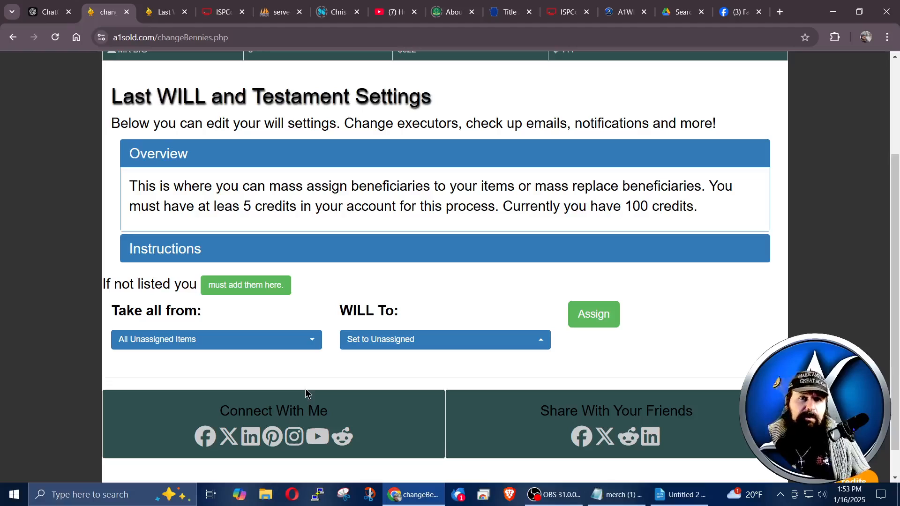
click(206, 340)
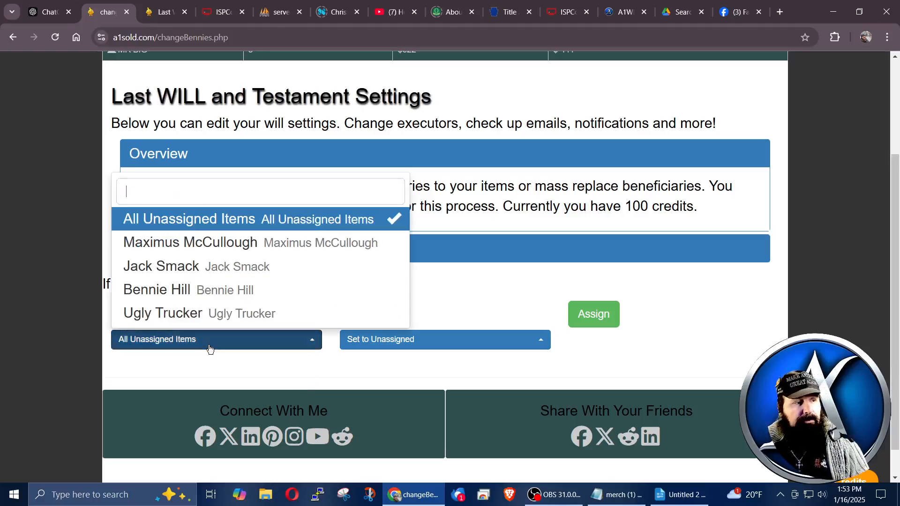
click(166, 289)
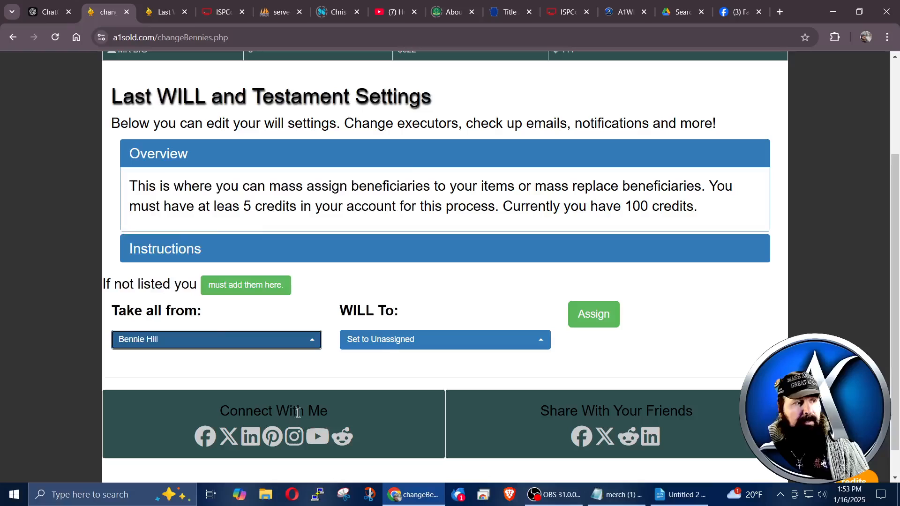
click(413, 340)
click(415, 271)
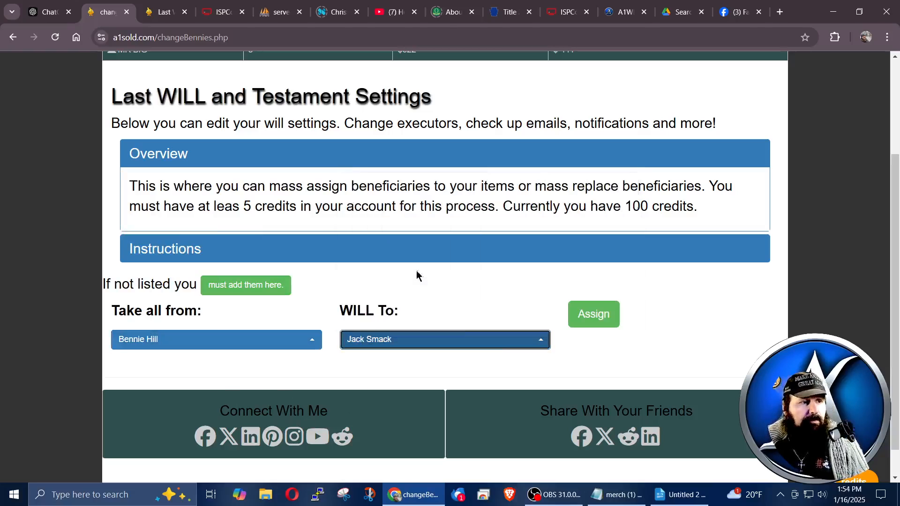
Apply the mass reassignment with Assign, getting the beneficiaries-updated confirmation
click(592, 315)
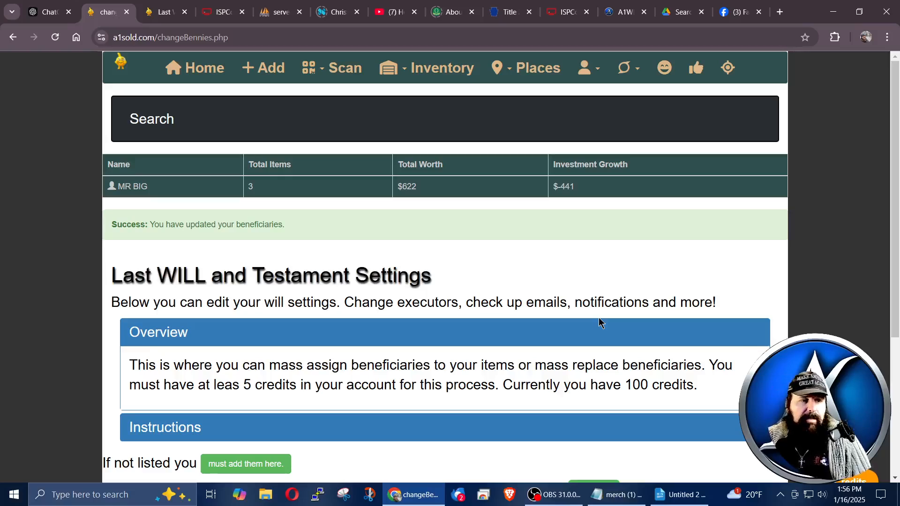
Open Purchase Credits in a new tab, review the Removing Ads note, keeping 5 Credits - $5
click(734, 376)
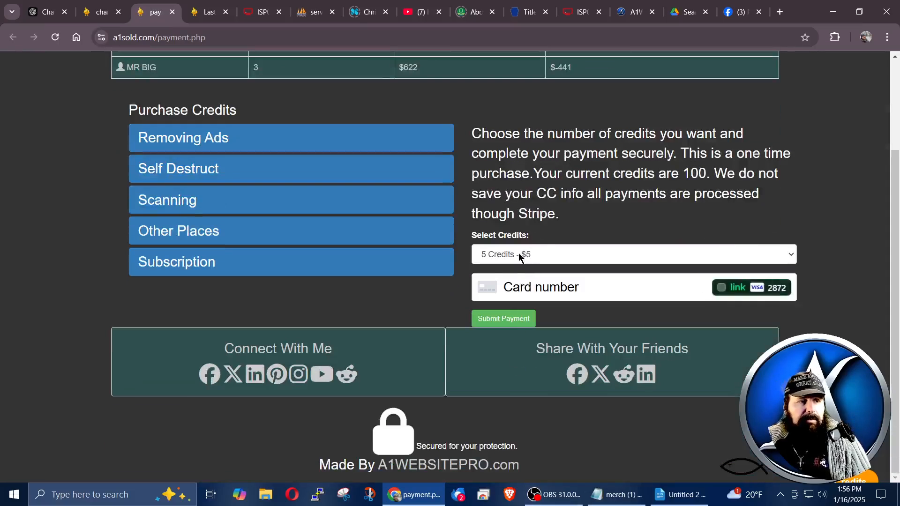
click(518, 254)
click(535, 273)
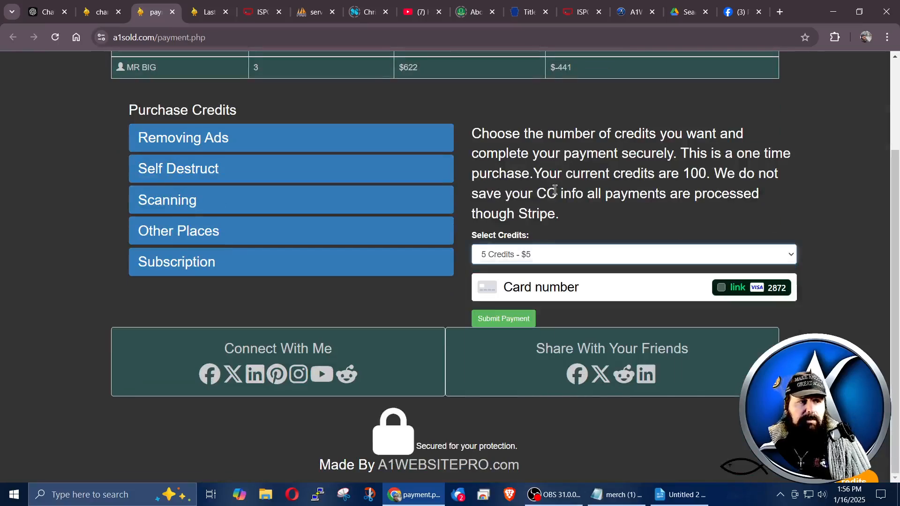
click(171, 140)
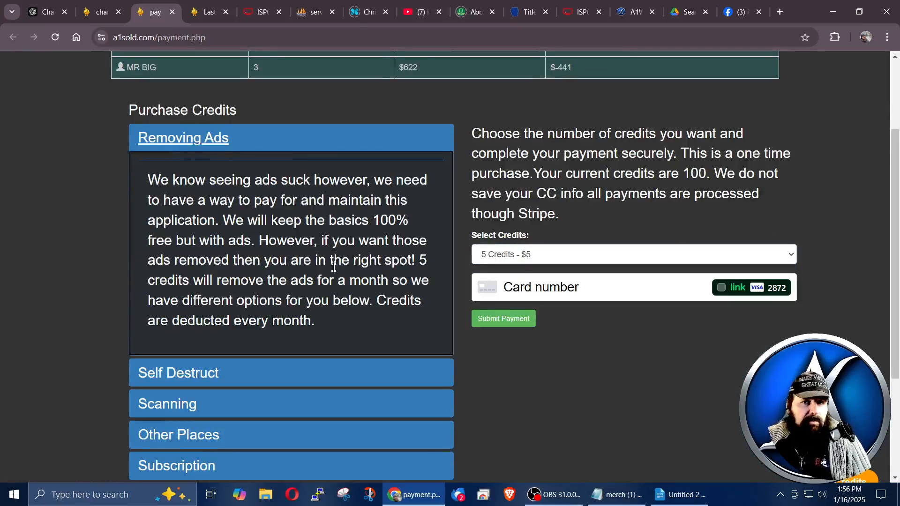
click(217, 138)
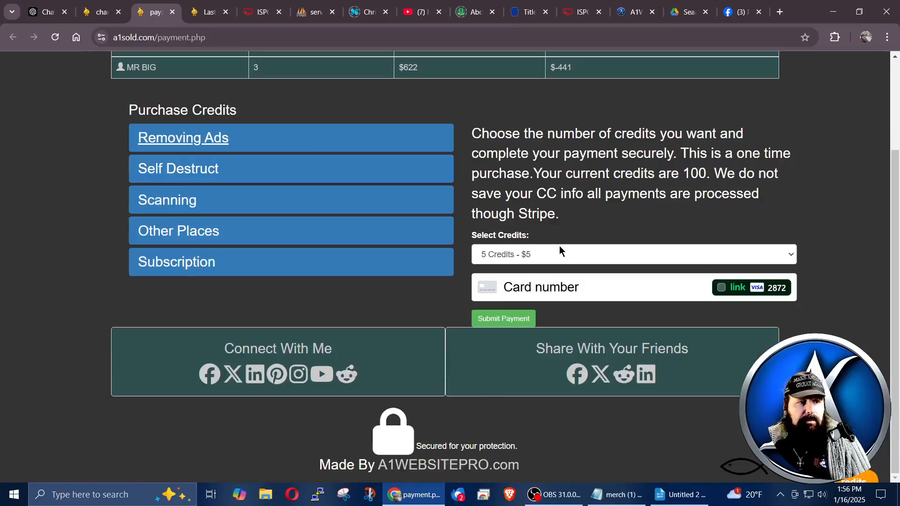
click(549, 255)
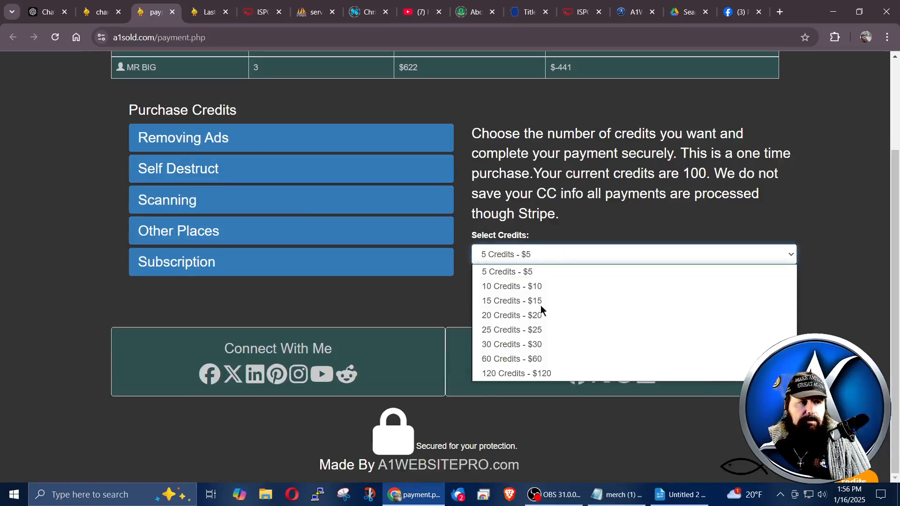
click(838, 294)
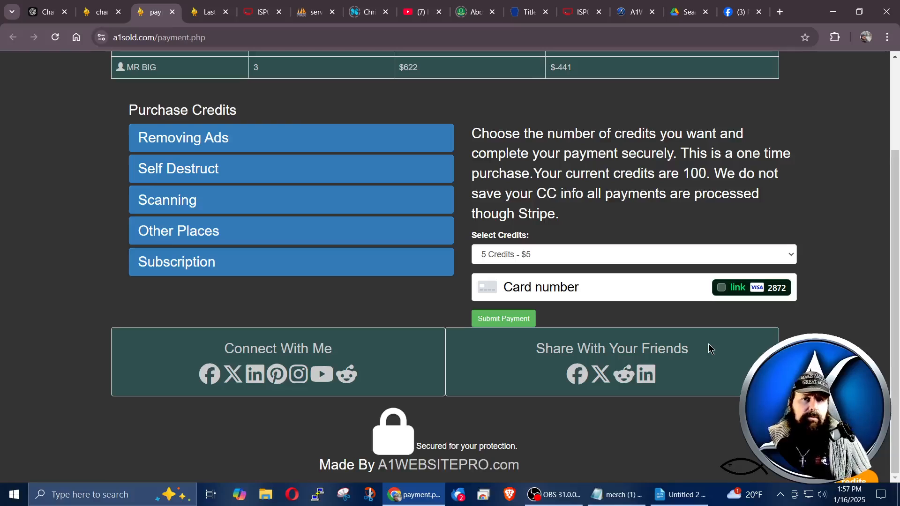
scroll(363, 197, up, 3)
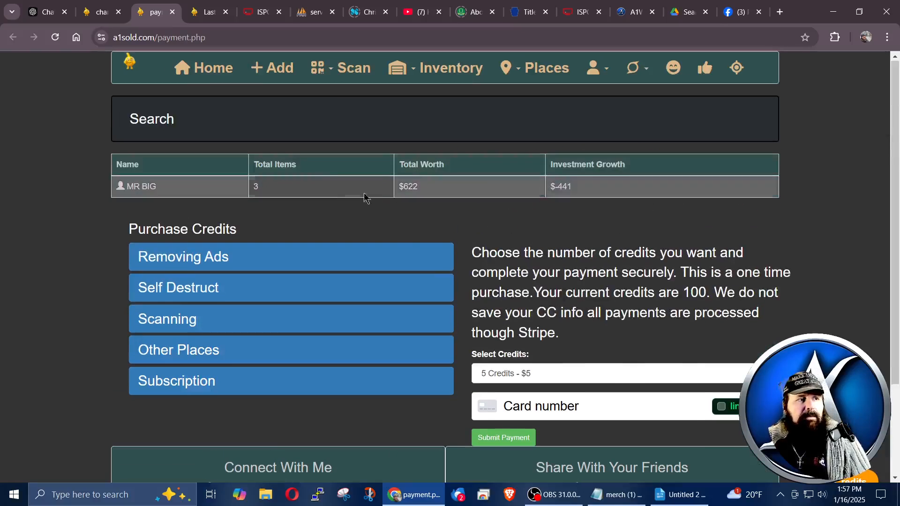
Open the Scan Receipt page from the Scan menu
click(340, 68)
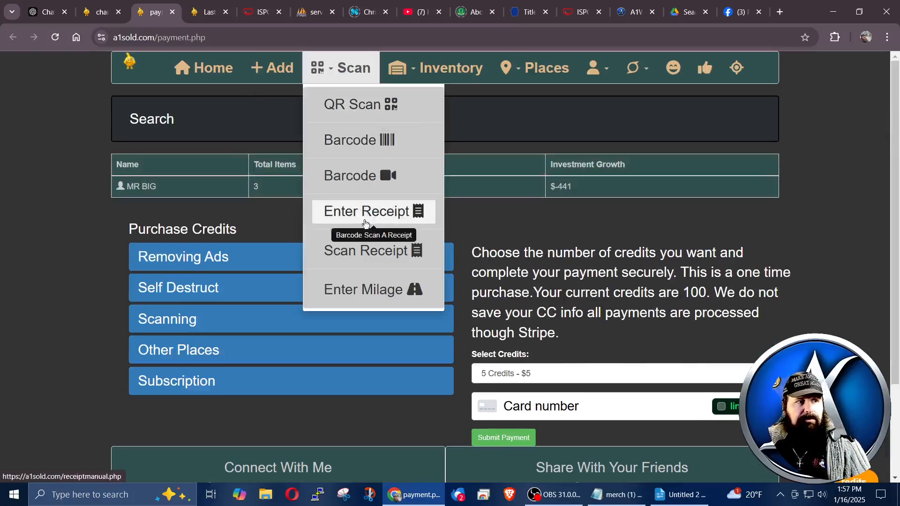
click(358, 256)
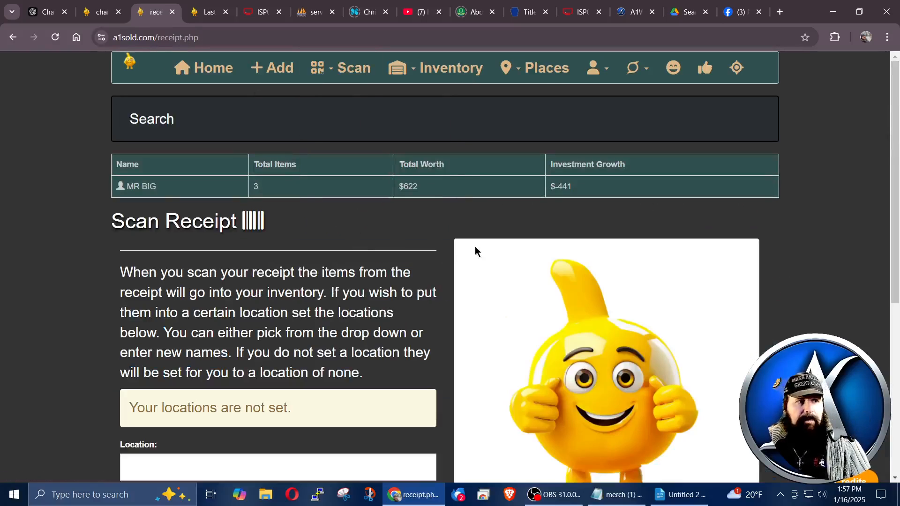